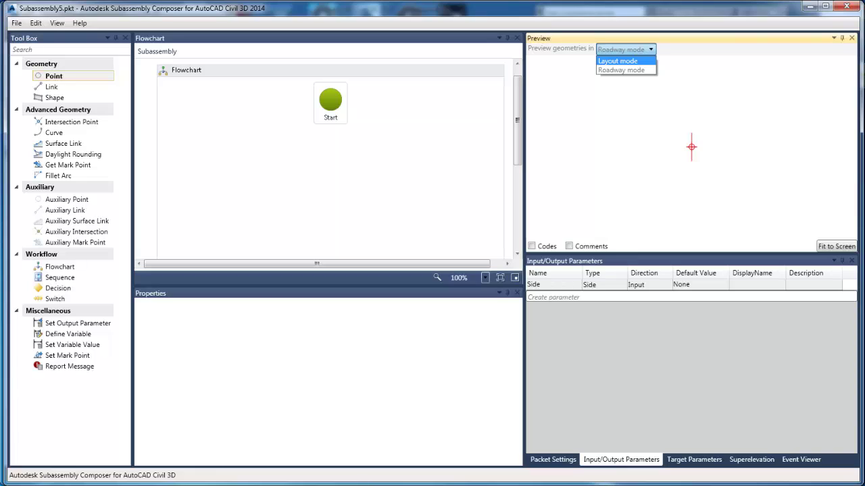
Step: Set the subassembly name to "ex" in the packet settings
click(625, 50)
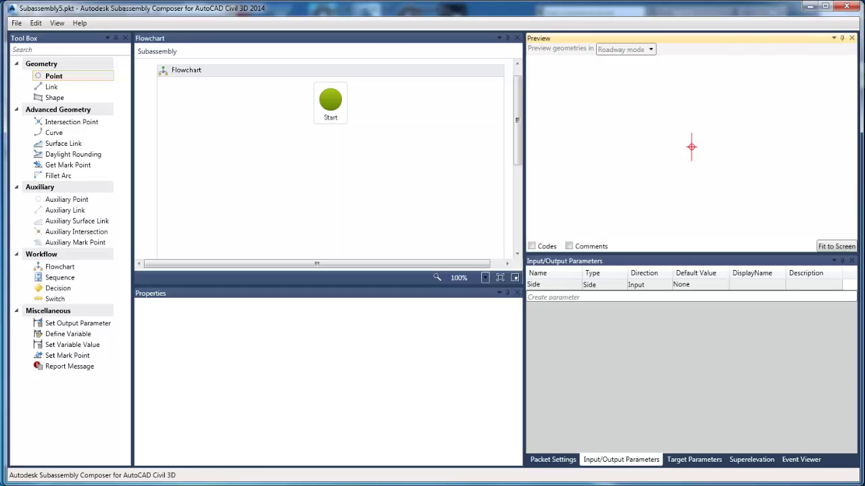
drag(518, 120, 517, 112)
click(553, 460)
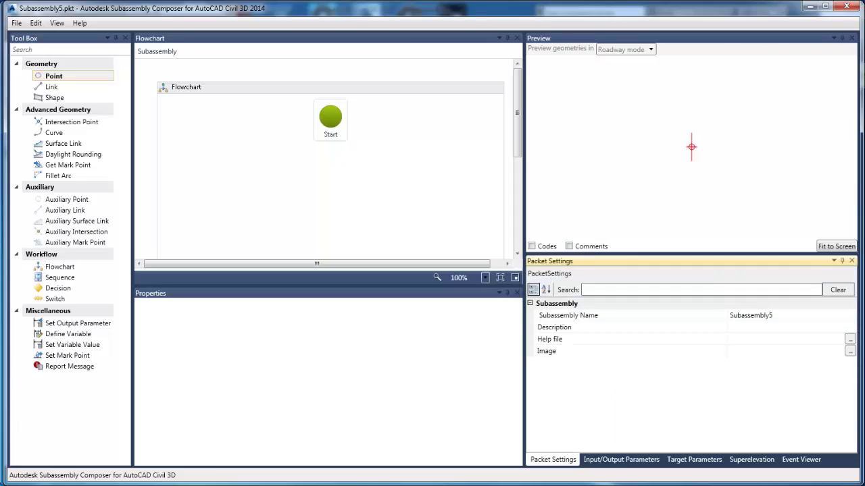
double_click(751, 315)
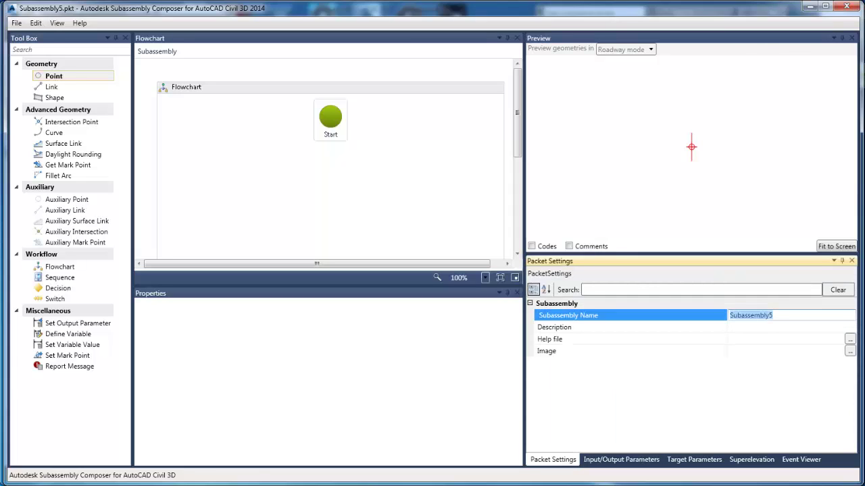
text(ex)
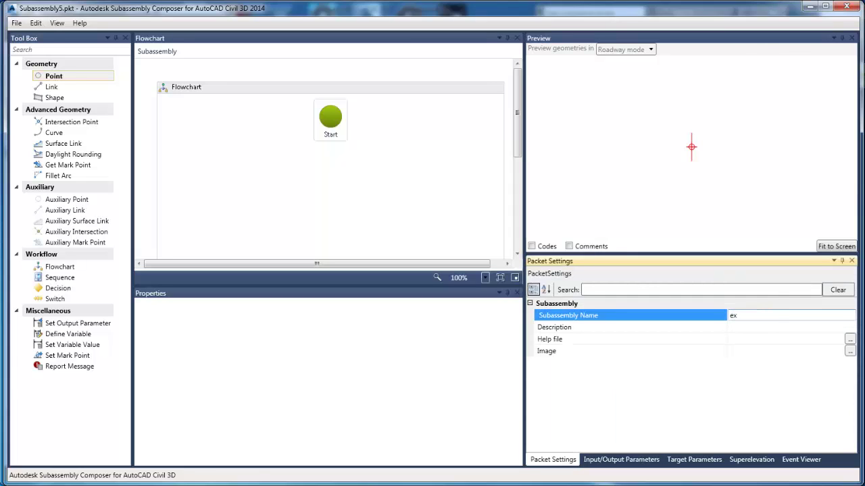
key(Return)
Step: Set the default value of the Side input parameter to Right
click(621, 459)
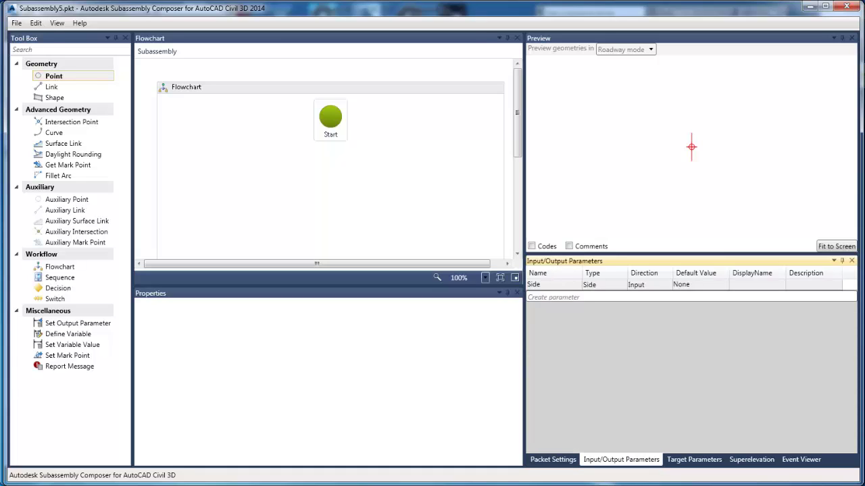
click(701, 285)
click(722, 285)
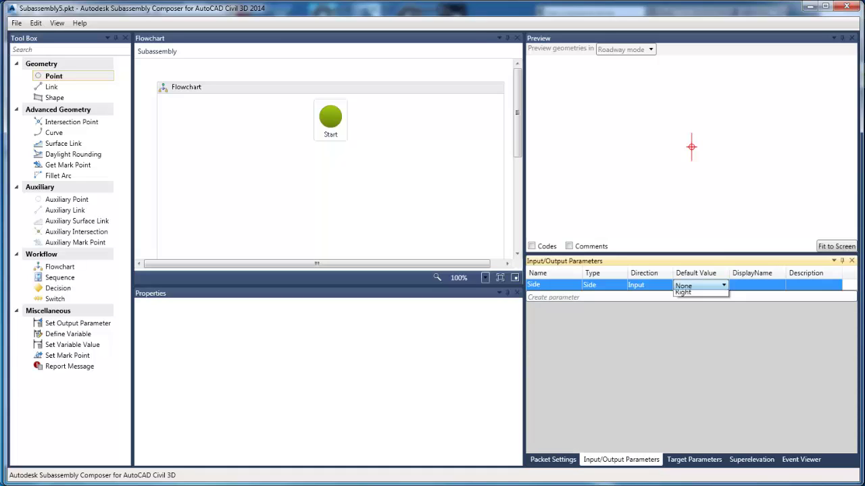
click(682, 313)
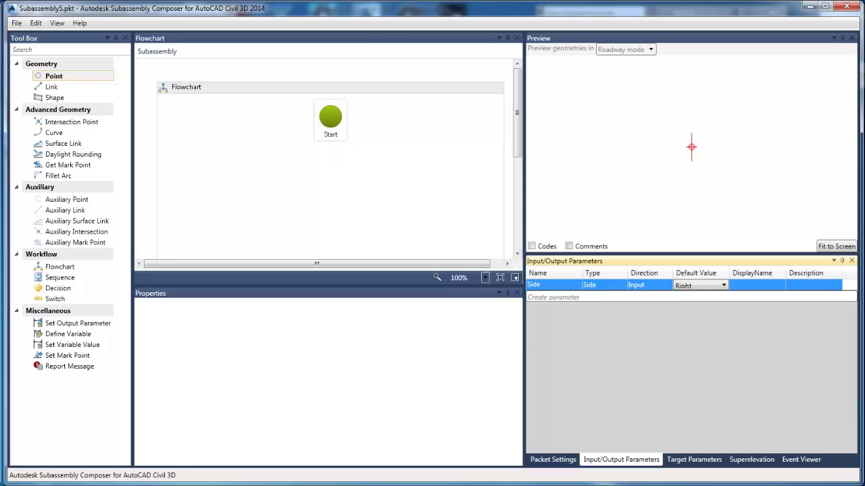
Step: Add a Decision below Start in the main flowchart and set its condition to SA.isLayout
drag(58, 288, 330, 156)
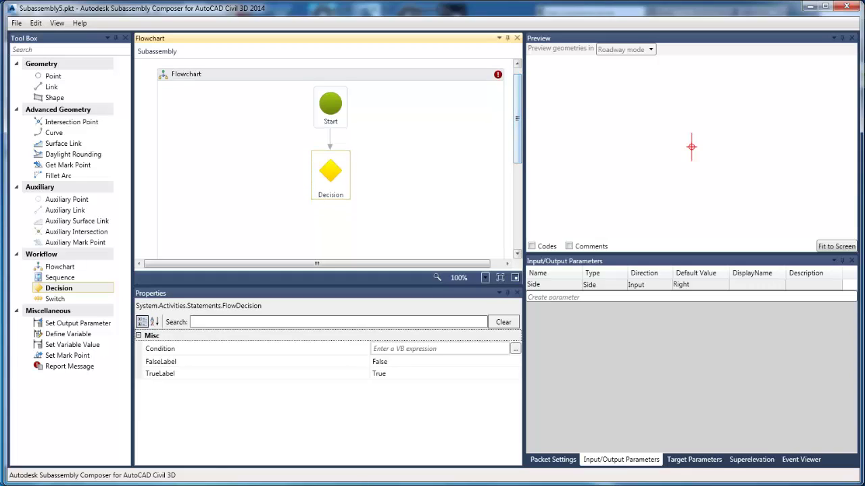
click(439, 348)
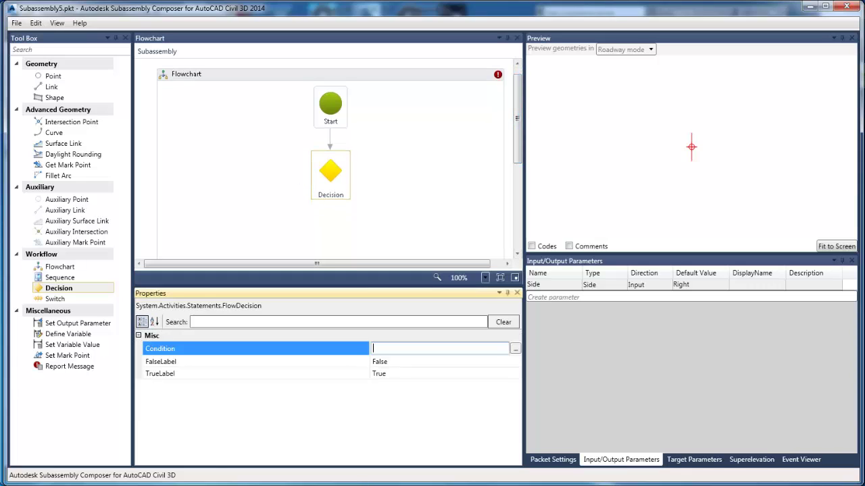
text(SA.isLayout)
Step: Add a nested flowchart connected to the True branch of the Decision
drag(518, 135, 517, 148)
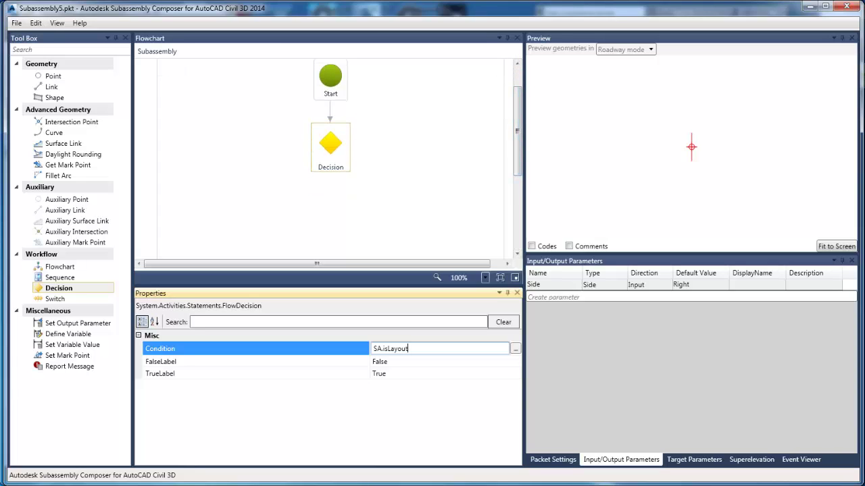
click(61, 267)
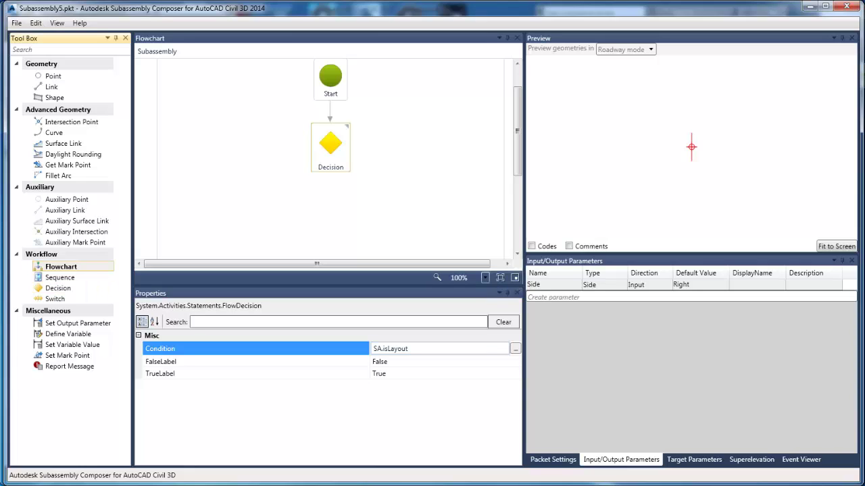
drag(61, 267, 303, 142)
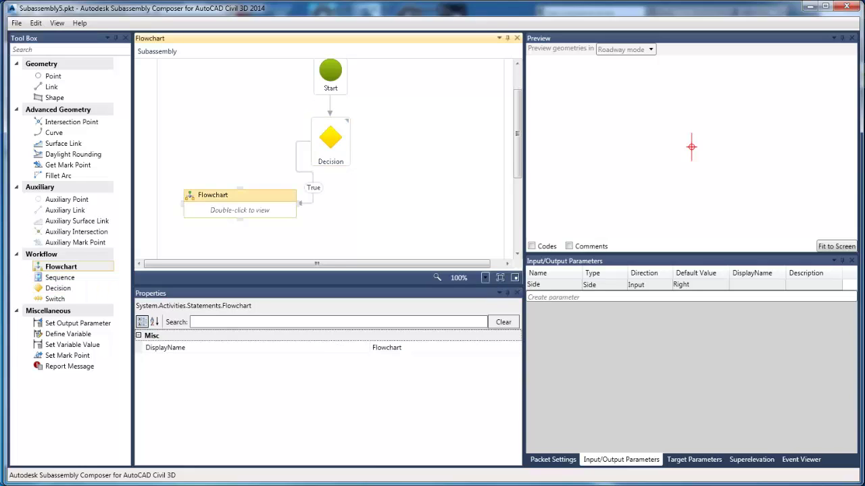
Step: Open the True-branch flowchart and add a point connected to its Start, based on the origin
drag(517, 136, 517, 167)
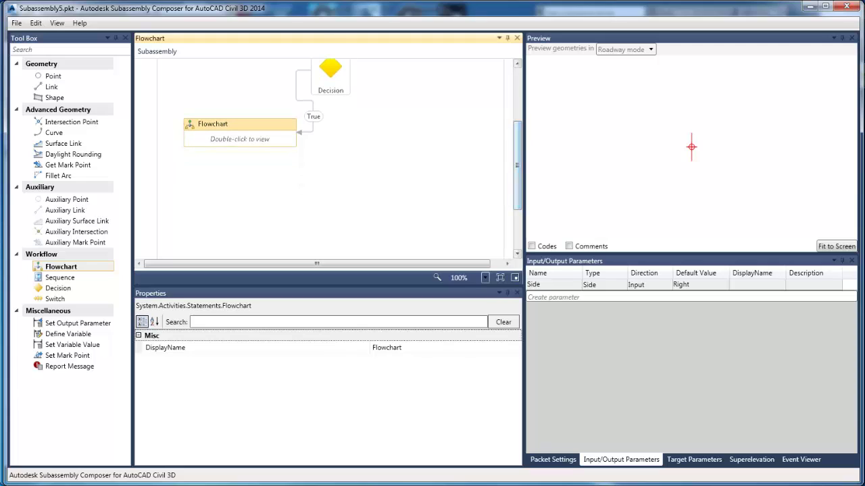
double_click(240, 138)
click(54, 76)
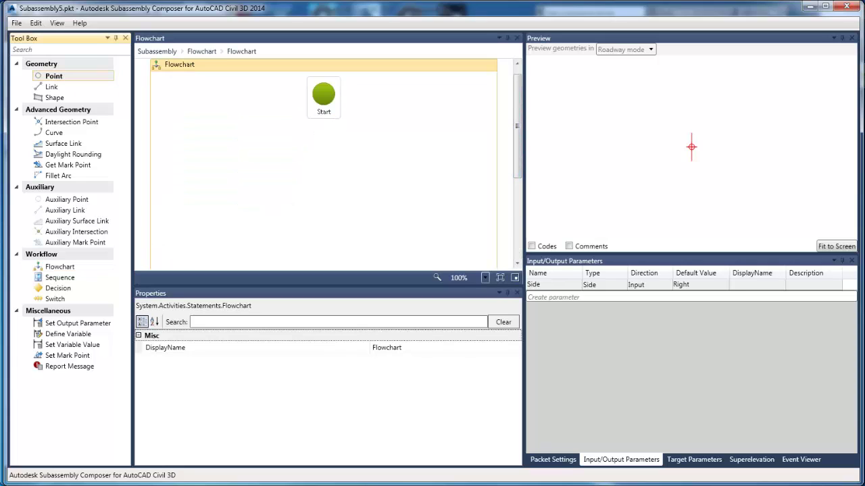
drag(54, 76, 334, 159)
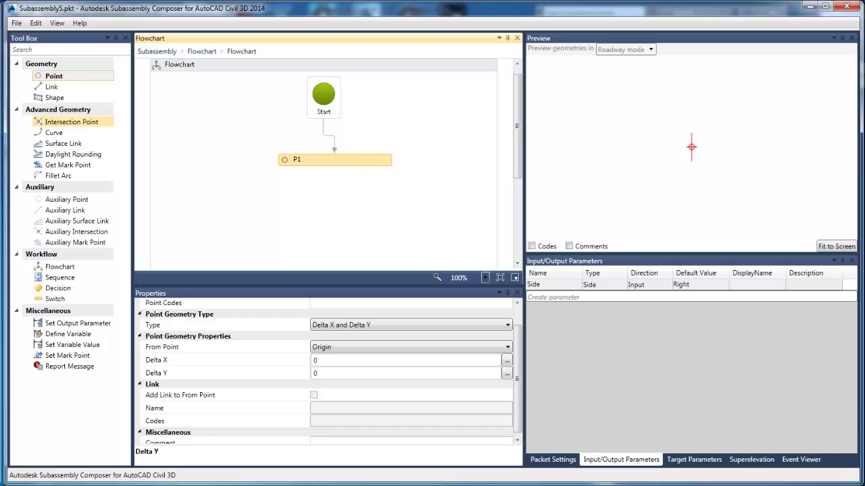
Step: Add a second point below P1, linked back to it, and set its Delta X to 3
click(54, 77)
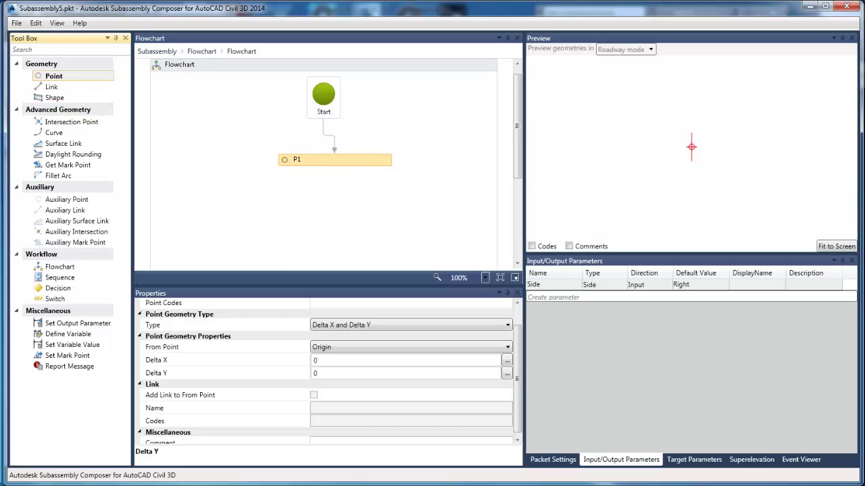
drag(54, 77, 329, 217)
drag(517, 126, 518, 164)
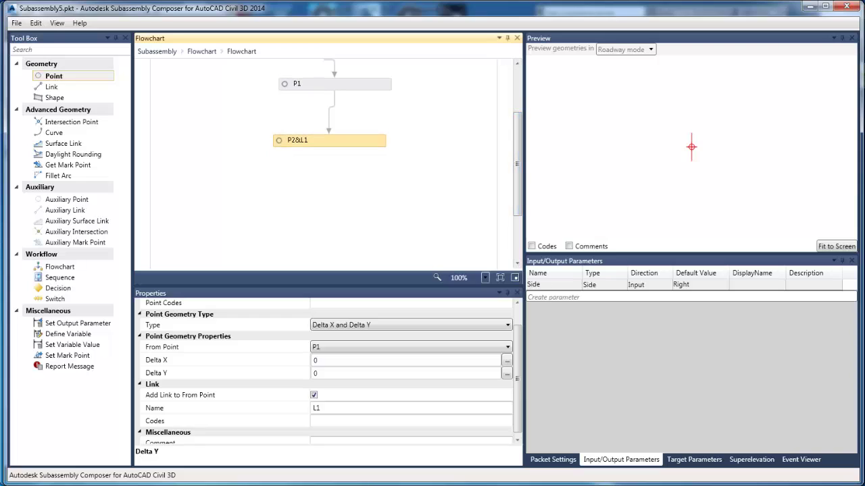
double_click(316, 361)
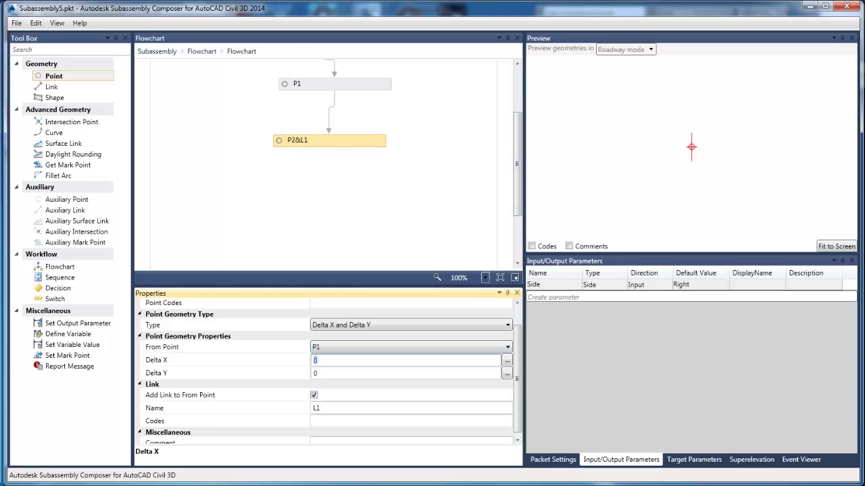
text(3)
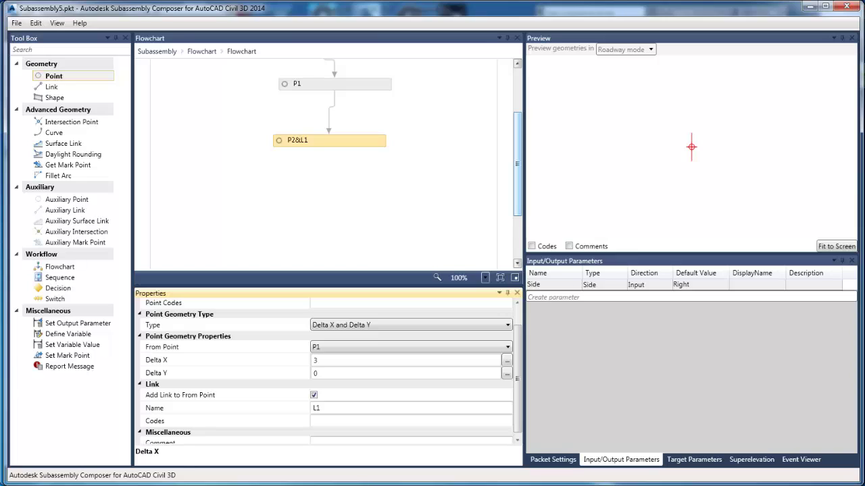
Step: Switch the geometry preview to Layout mode and fit the geometry to the preview area
mouse_move(518, 164)
mouse_down()
mouse_move(518, 143)
mouse_move(517, 154)
mouse_up()
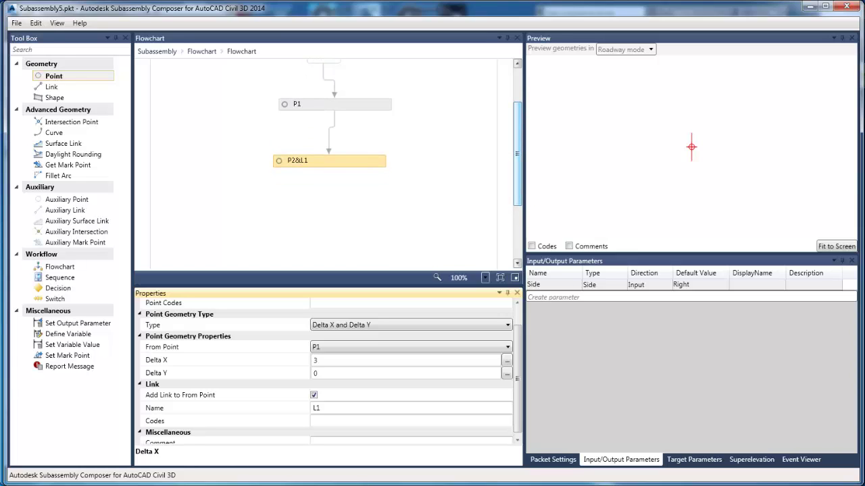
scroll(324, 162, up, 1)
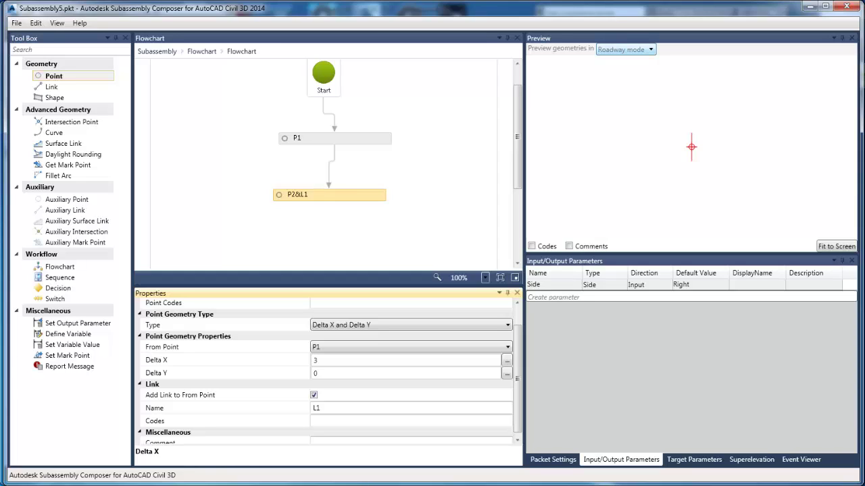
click(625, 49)
click(618, 60)
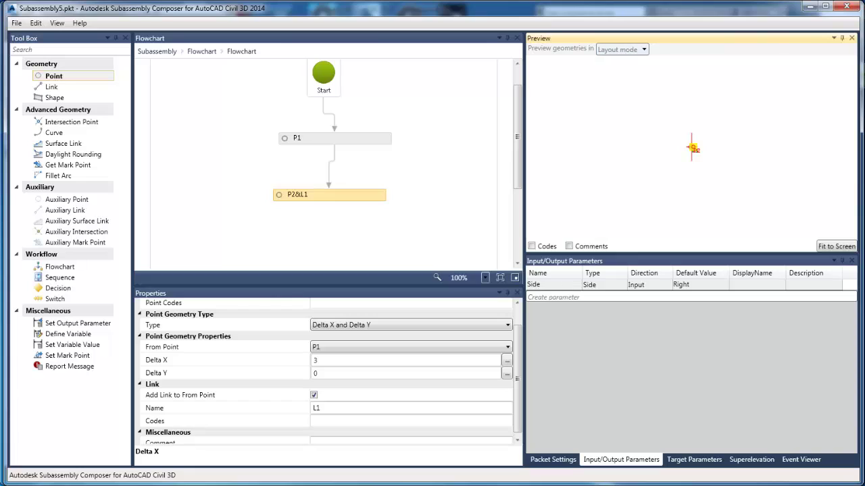
click(836, 245)
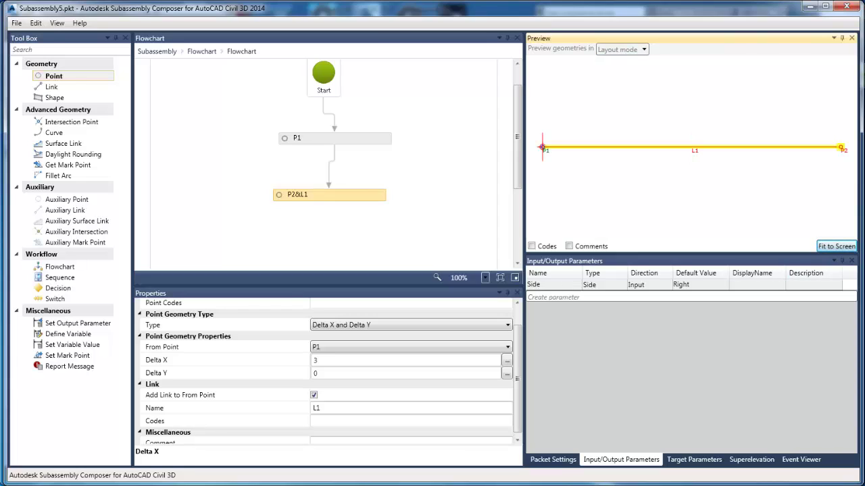
Step: Return to the parent flowchart and add a second nested flowchart on the other side of the Decision
click(202, 51)
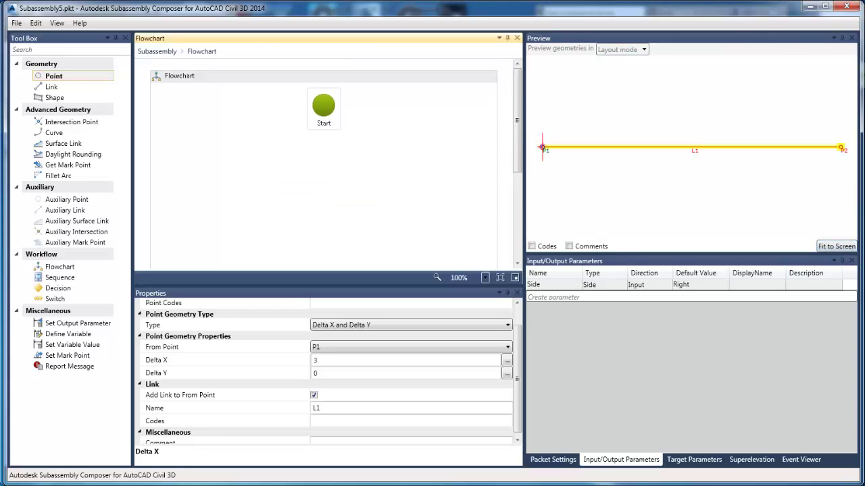
click(341, 166)
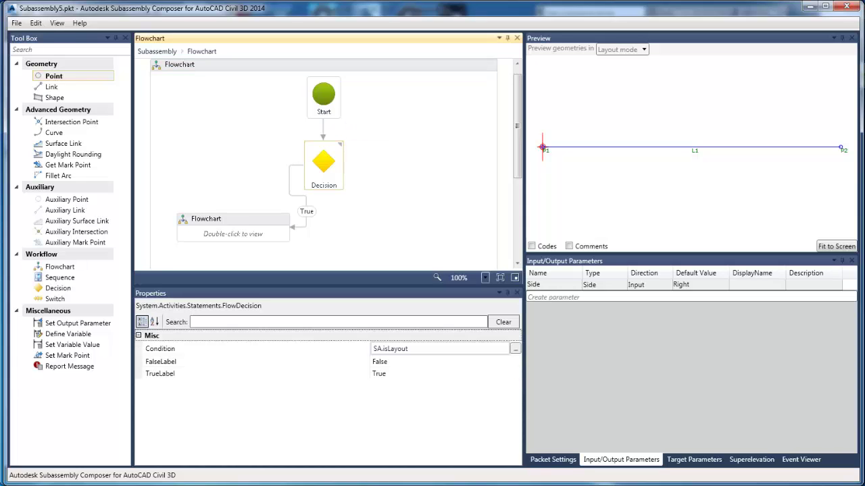
drag(60, 266, 399, 152)
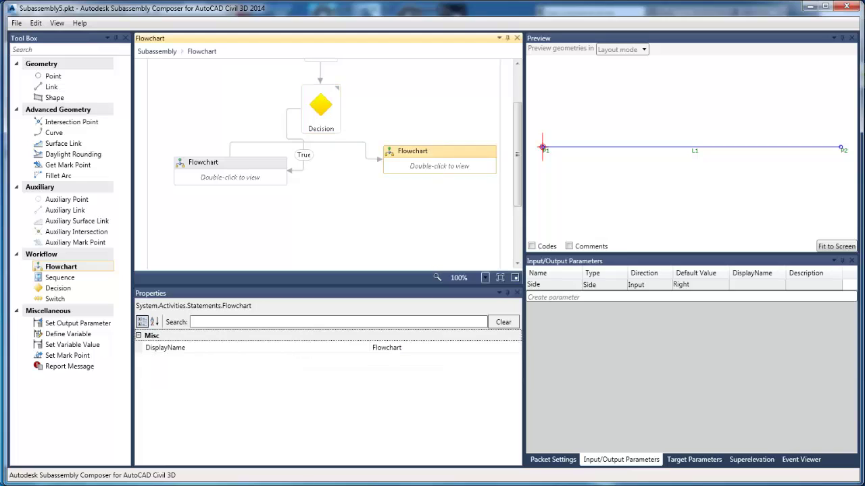
Step: Delete the connector between the two nested flowcharts and connect the Decision's False branch to the new flowchart
click(356, 142)
key(Delete)
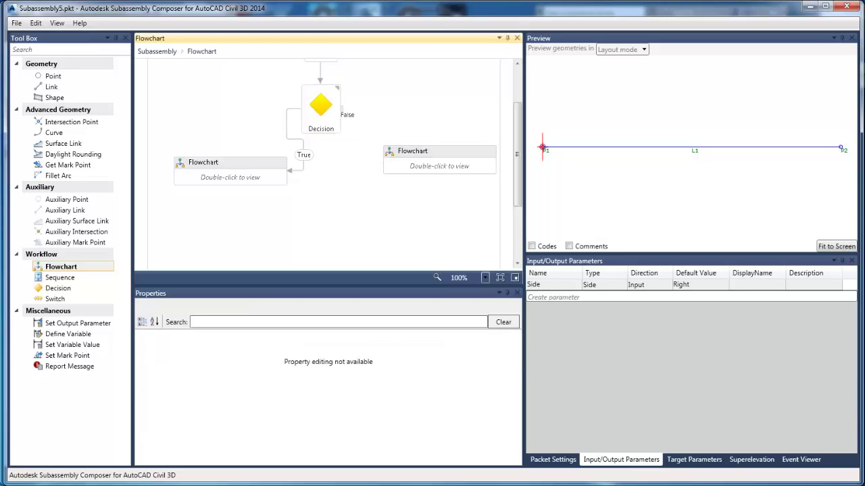
drag(343, 109, 439, 150)
Step: Open the False-branch flowchart and add a point connected to its Start
click(432, 162)
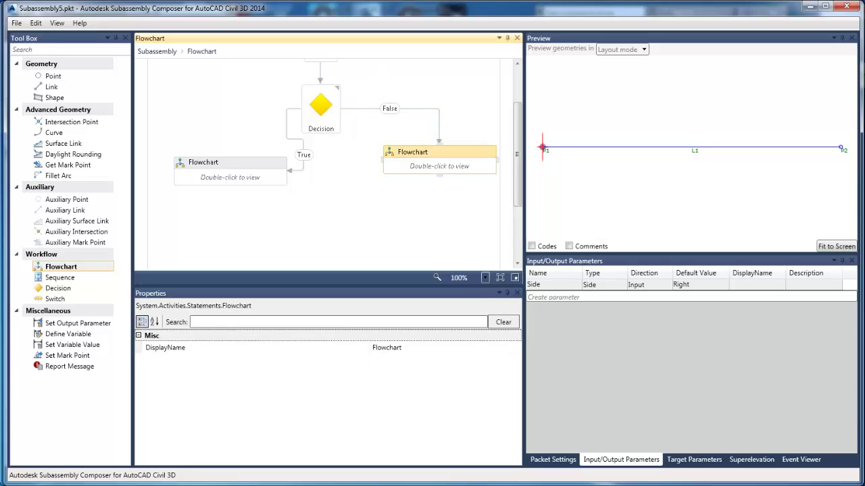
double_click(432, 162)
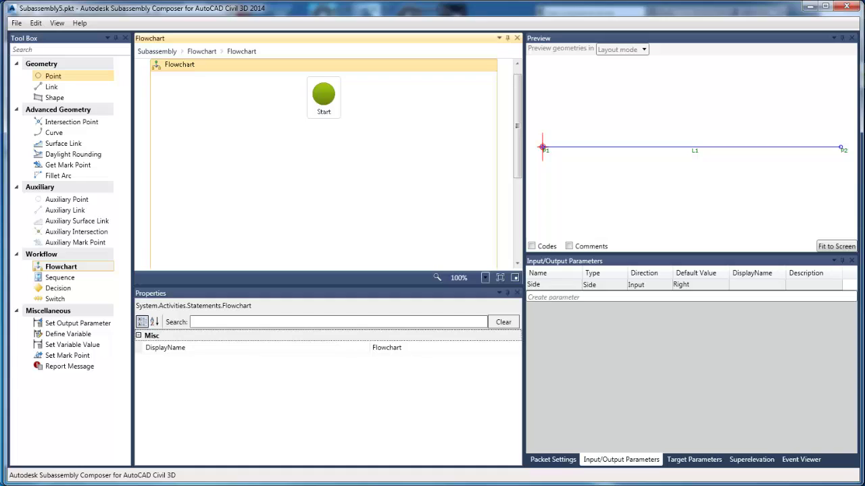
drag(54, 77, 328, 138)
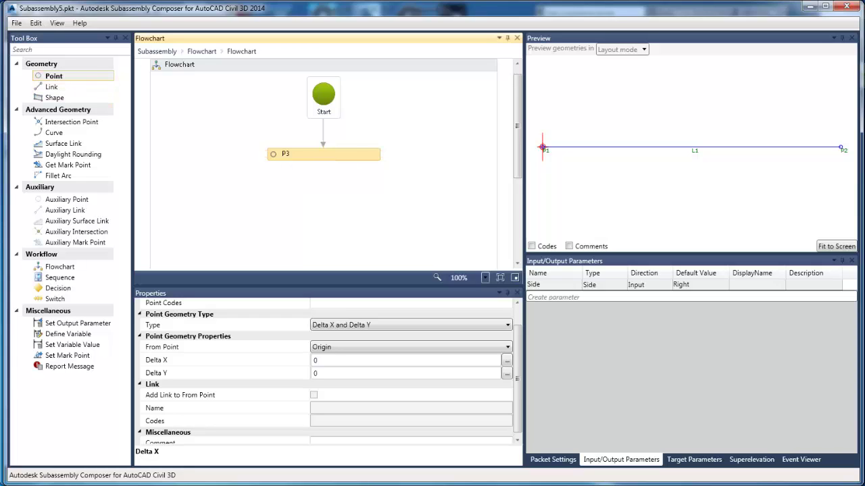
Step: Add a second point below P3, linked back to it, with Delta X 3 and Delta Y -1
click(54, 76)
drag(54, 76, 324, 203)
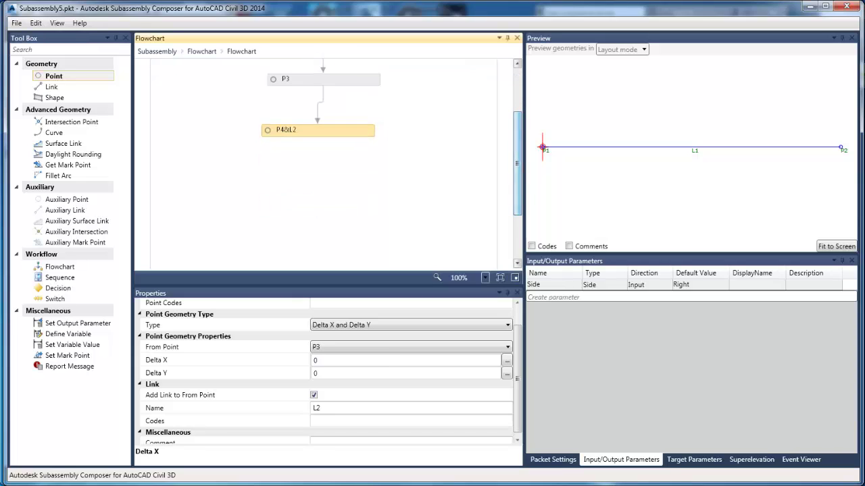
double_click(316, 361)
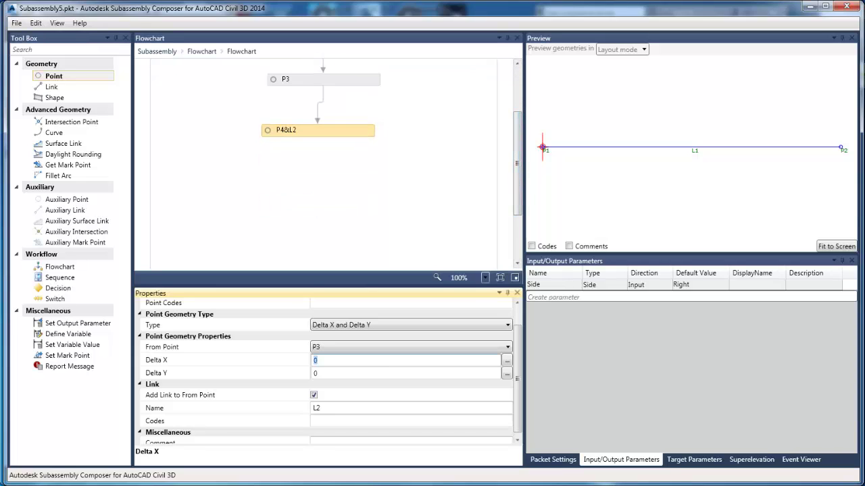
text(3)
click(335, 374)
key(BackSpace)
text(-1)
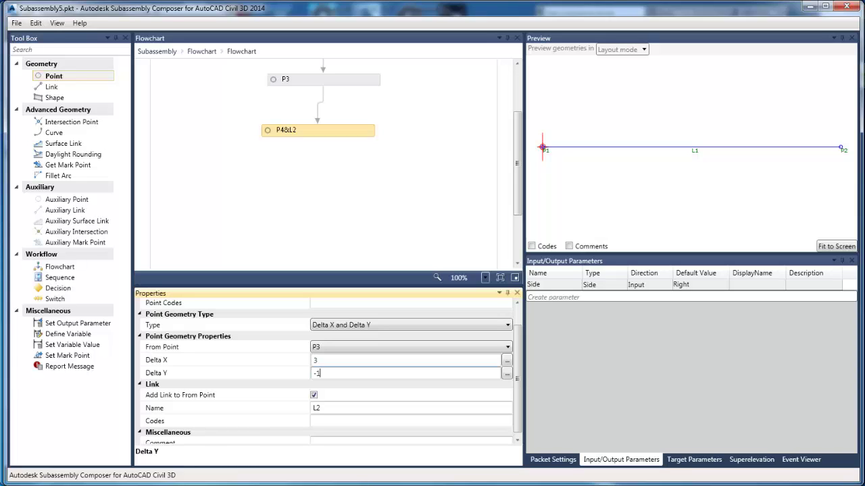
key(Return)
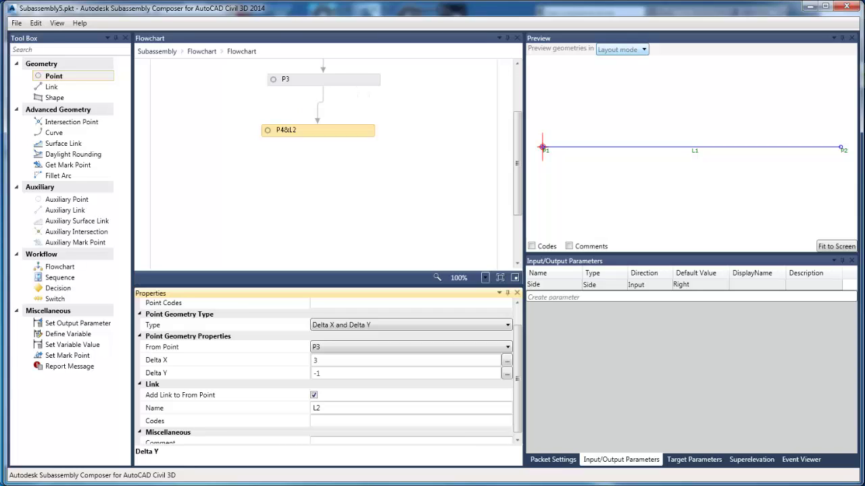
Step: Preview the subassembly geometry in Roadway mode and fit it to the preview area
click(621, 49)
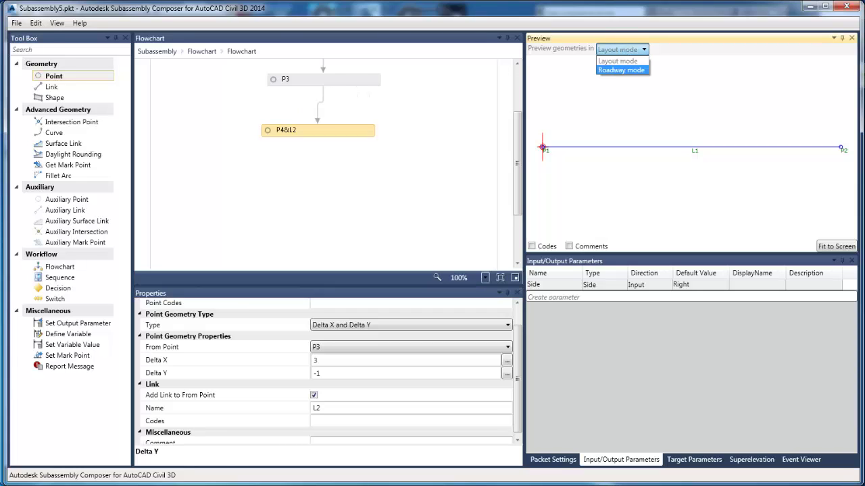
click(618, 68)
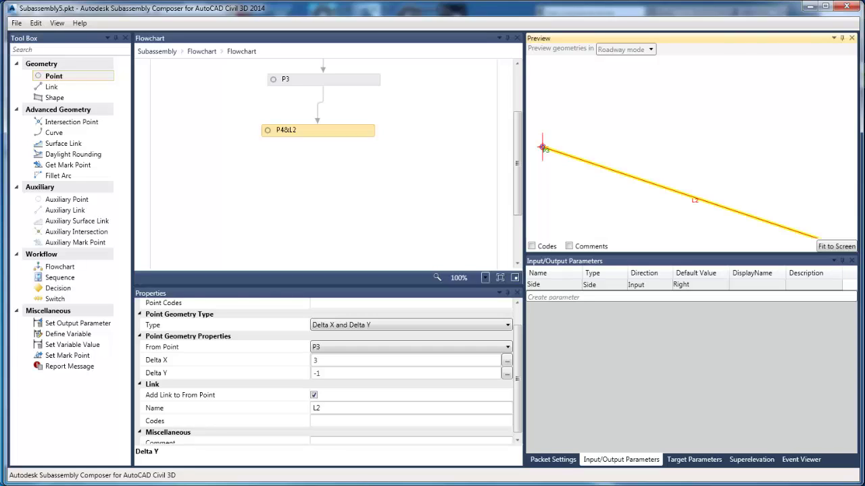
click(836, 246)
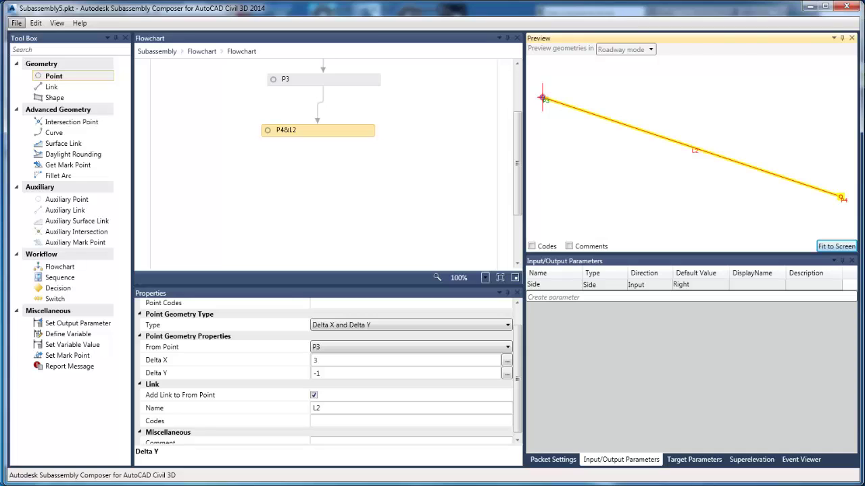
Step: Save the subassembly as example.pkt in the Documents library, replacing the existing file
click(16, 23)
click(41, 77)
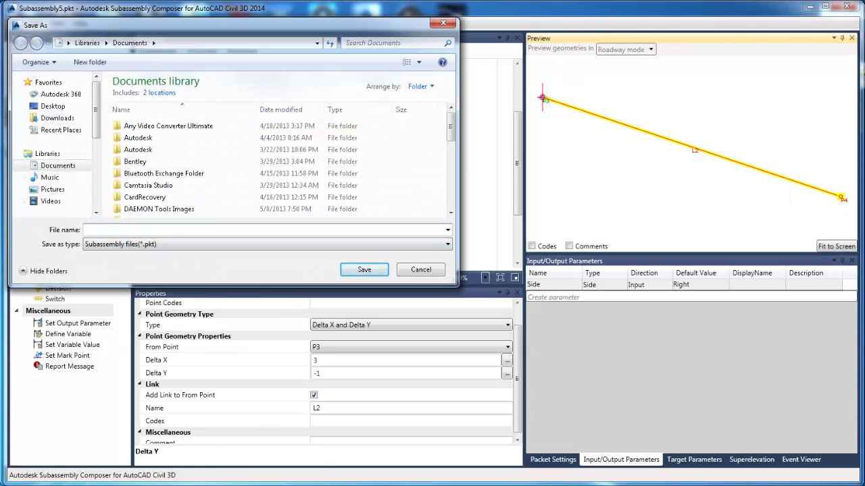
text(ex)
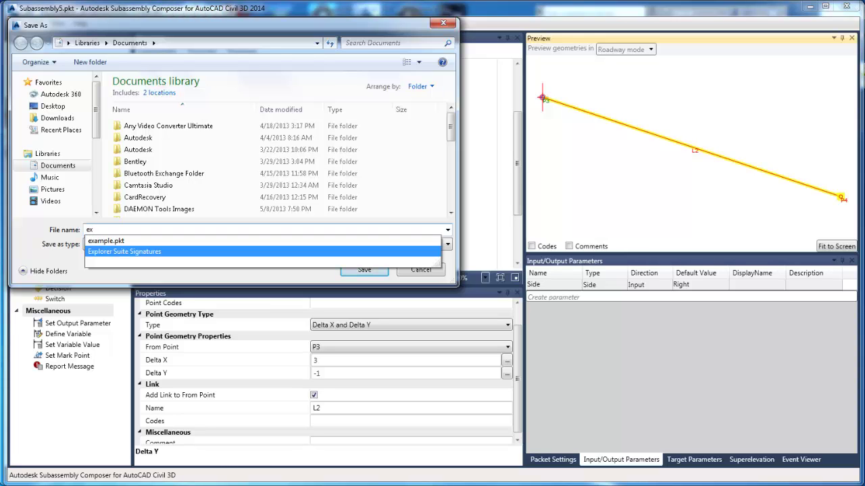
click(107, 242)
click(364, 270)
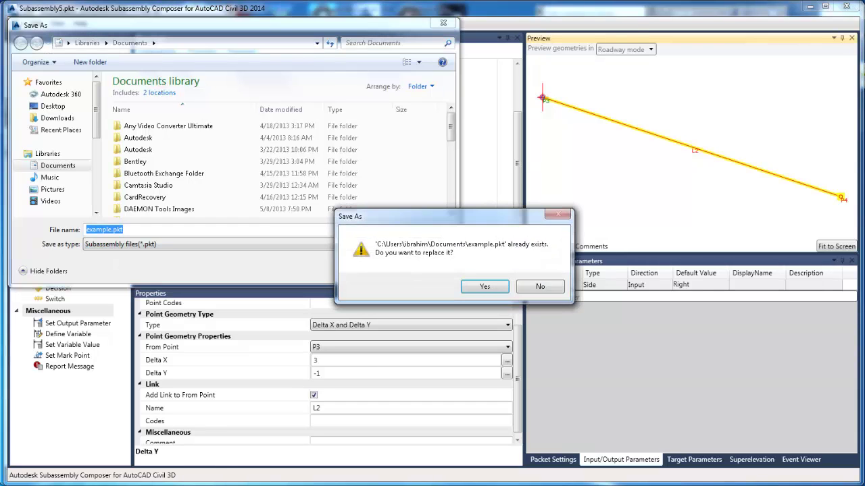
click(487, 286)
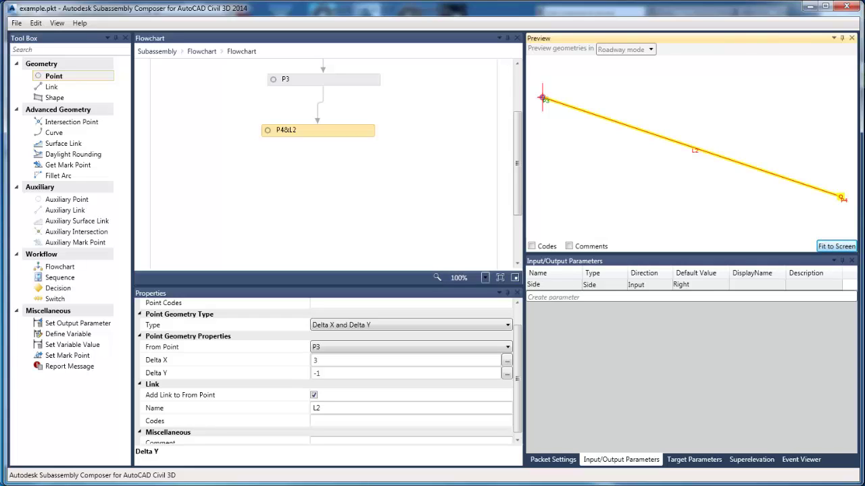
Step: Switch to AutoCAD Civil 3D and import example.pkt from Documents into the custom tool palette
key(alt+Tab)
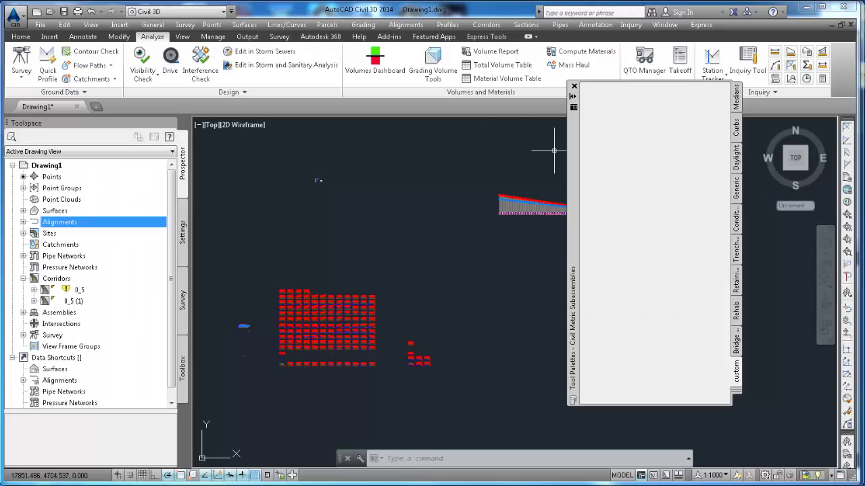
right_click(737, 251)
click(777, 365)
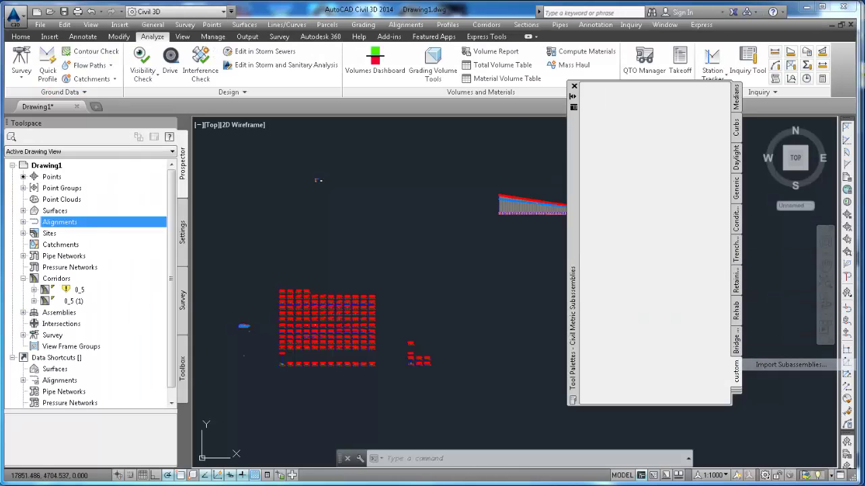
click(530, 213)
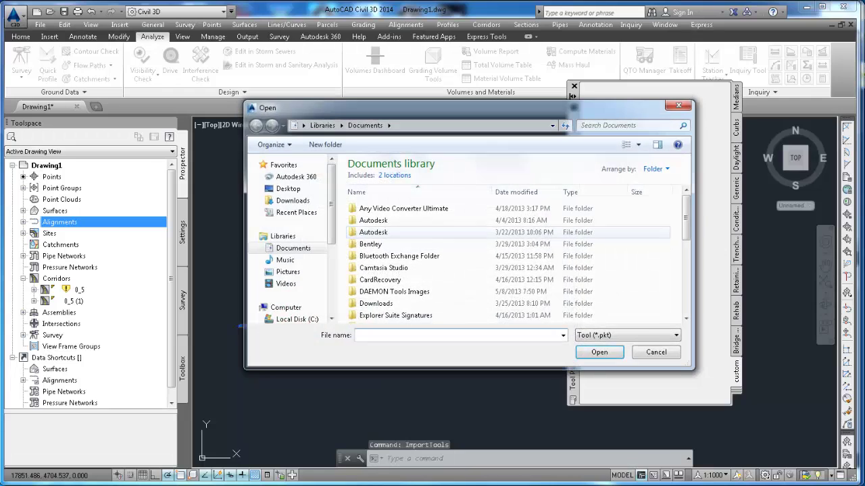
scroll(419, 258, down, 5)
scroll(419, 257, down, 1)
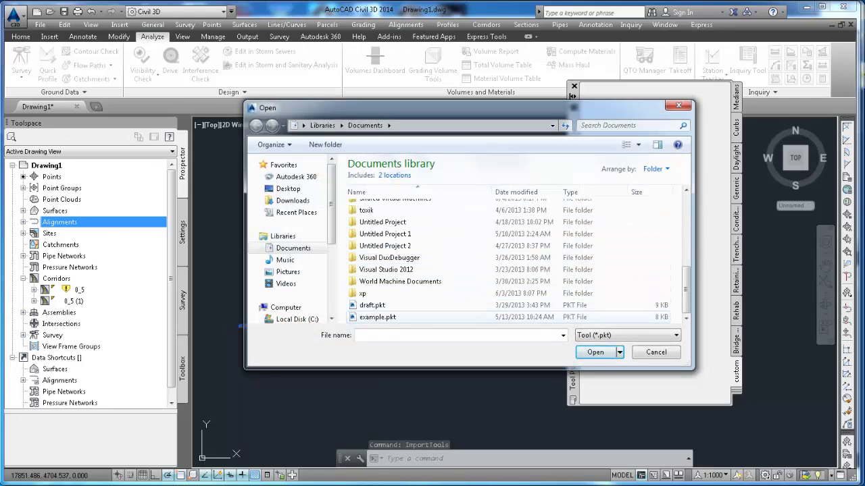
click(378, 317)
click(596, 352)
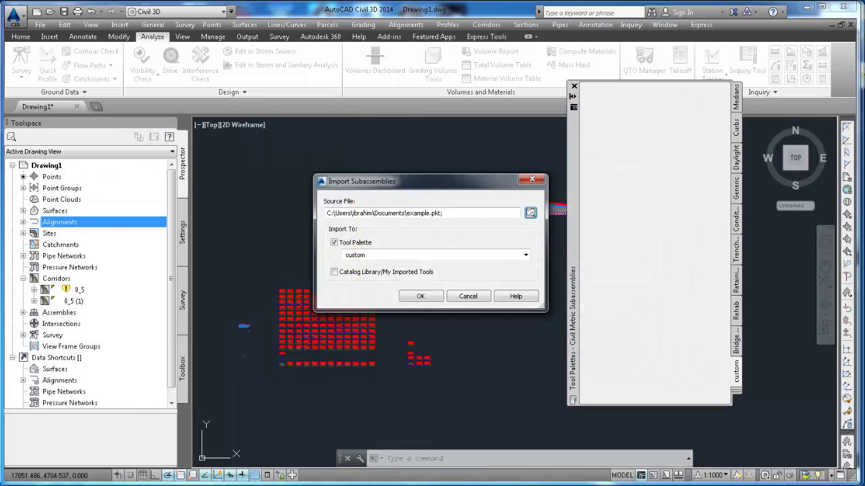
click(421, 296)
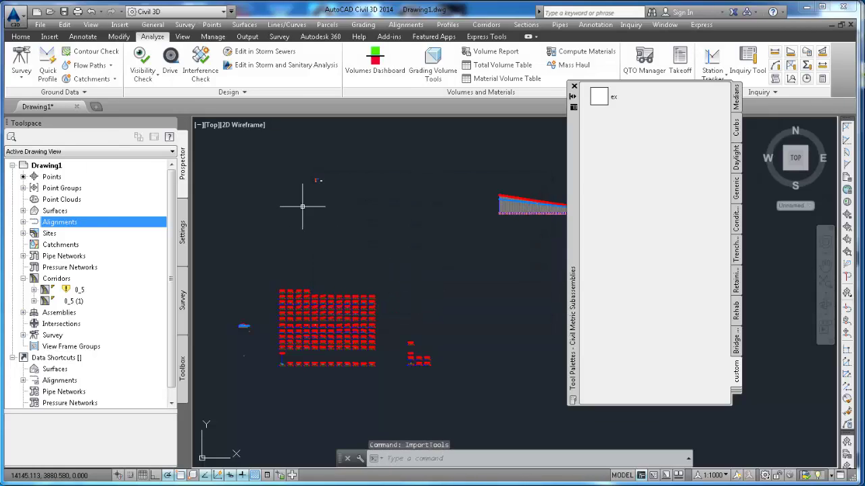
Step: Create an assembly named ex with the Basic style and place its baseline below the existing retaining wall assembly
middle_drag(303, 207, 354, 218)
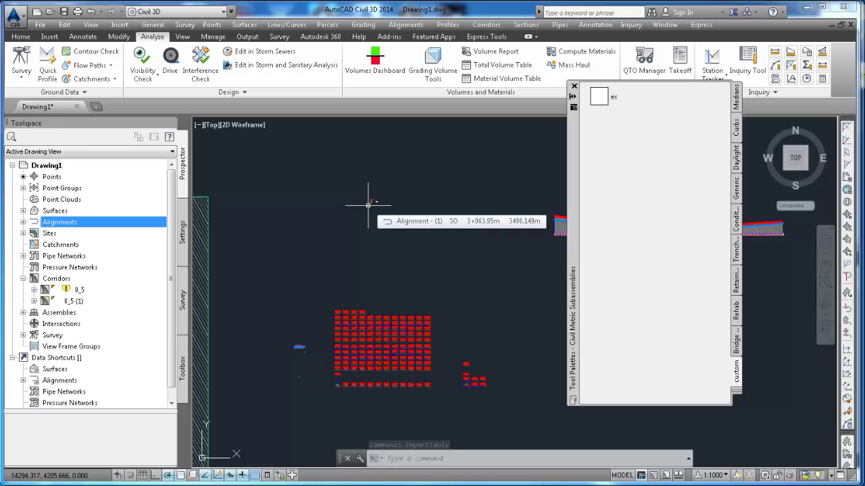
scroll(369, 205, up, 15)
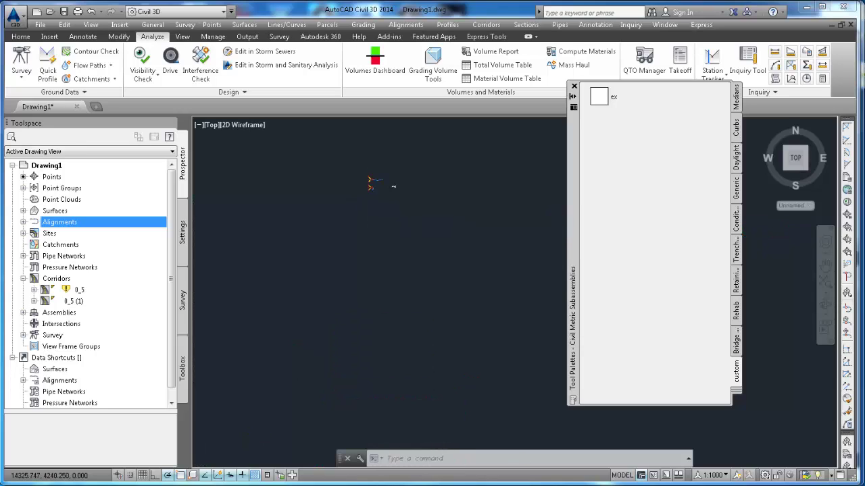
mouse_move(403, 198)
middle_down()
mouse_move(387, 250)
mouse_move(356, 271)
middle_up()
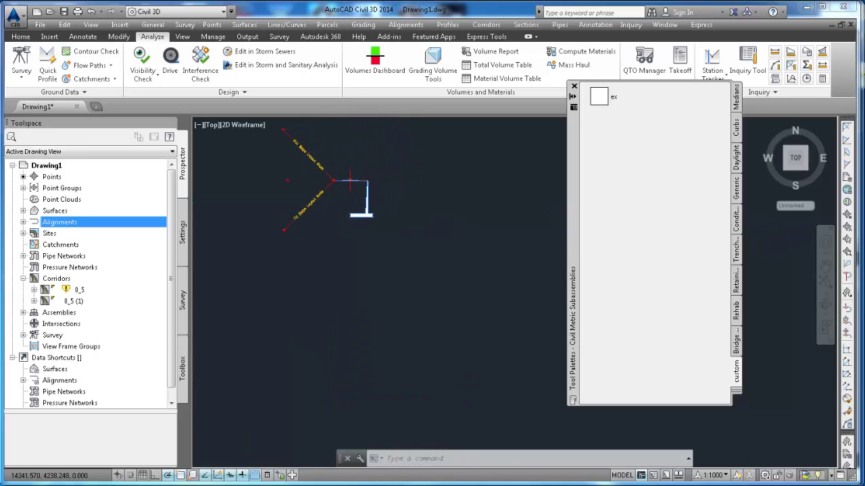
click(486, 25)
click(503, 37)
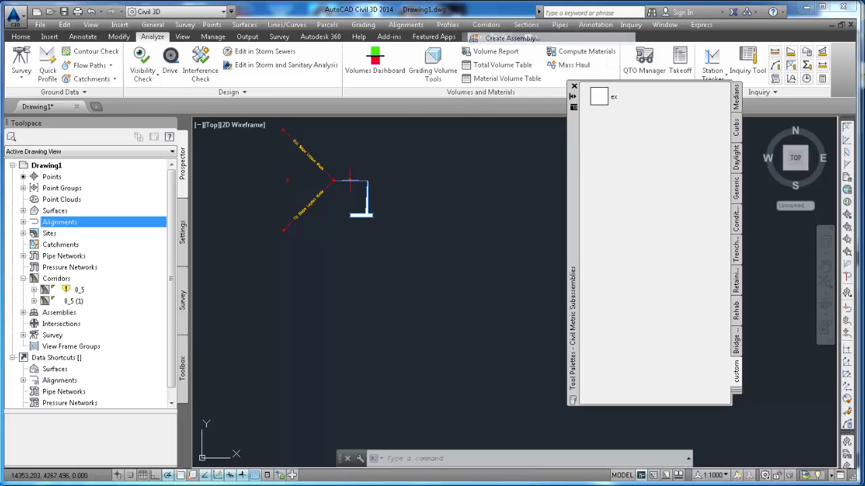
click(382, 338)
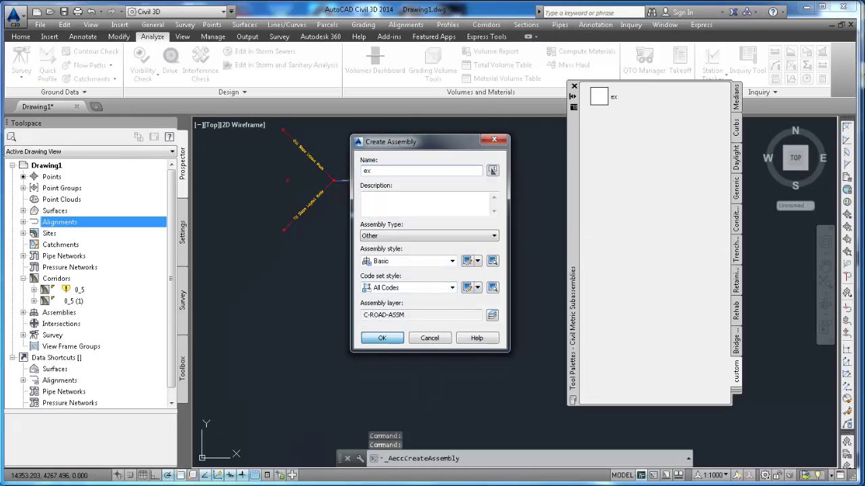
click(338, 293)
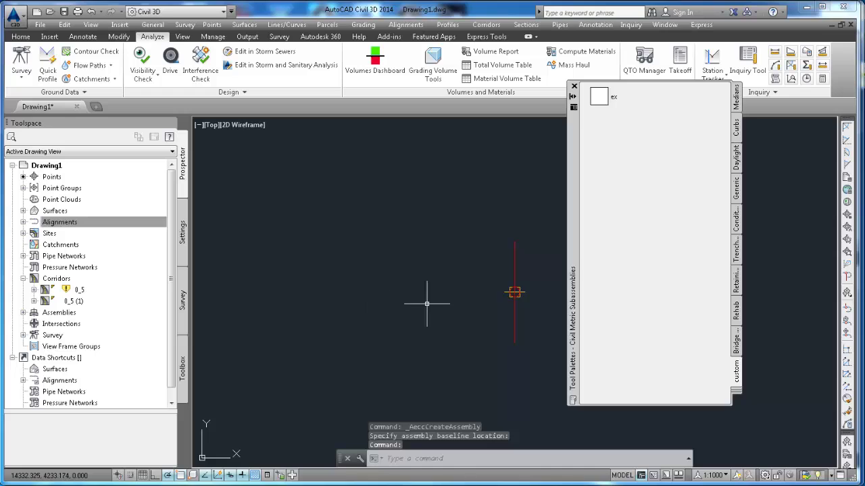
Step: Attach the imported ex subassembly to the new assembly's baseline with its side set to Right
middle_drag(503, 264, 337, 189)
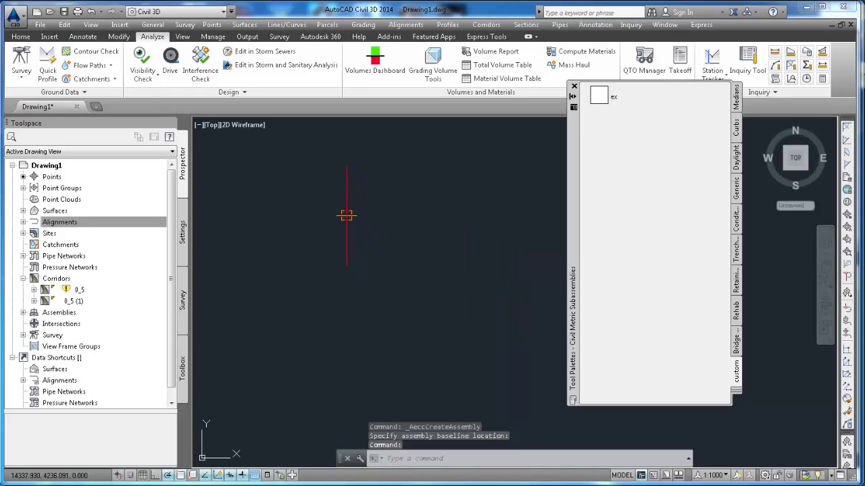
click(598, 96)
click(346, 194)
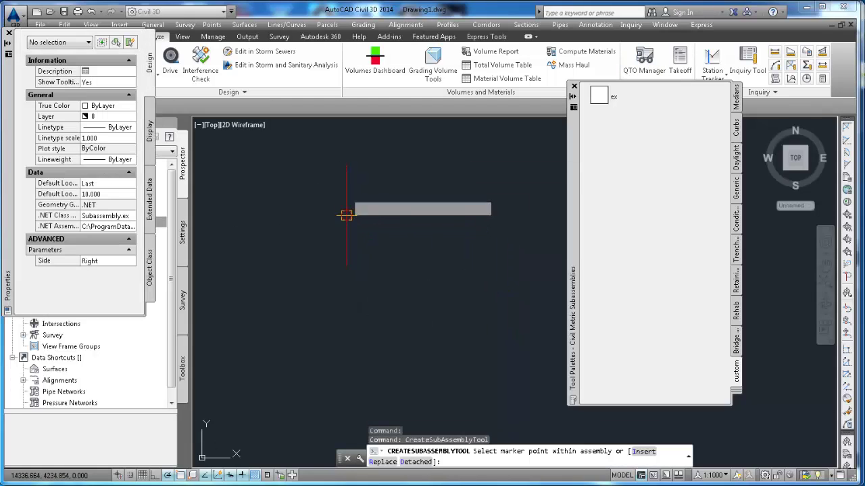
right_click(284, 191)
click(294, 198)
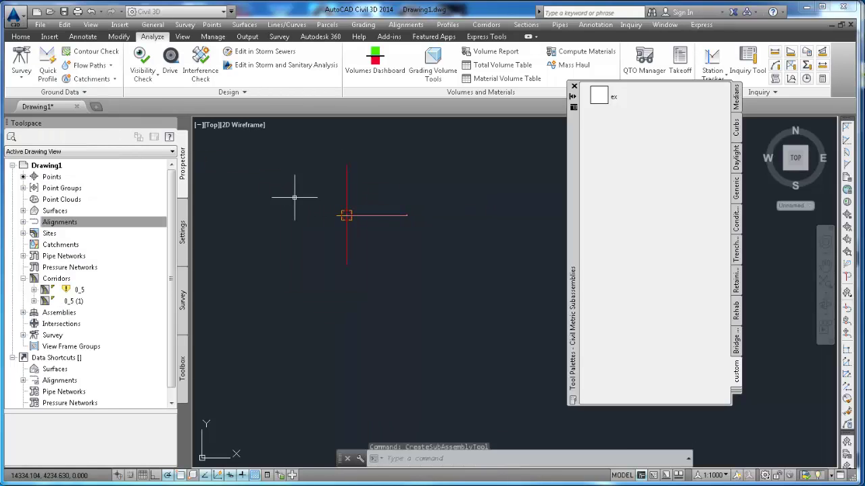
Step: Examine the ex subassembly's link on the new assembly to check its Layout mode geometry
scroll(371, 223, up, 6)
scroll(355, 226, down, 5)
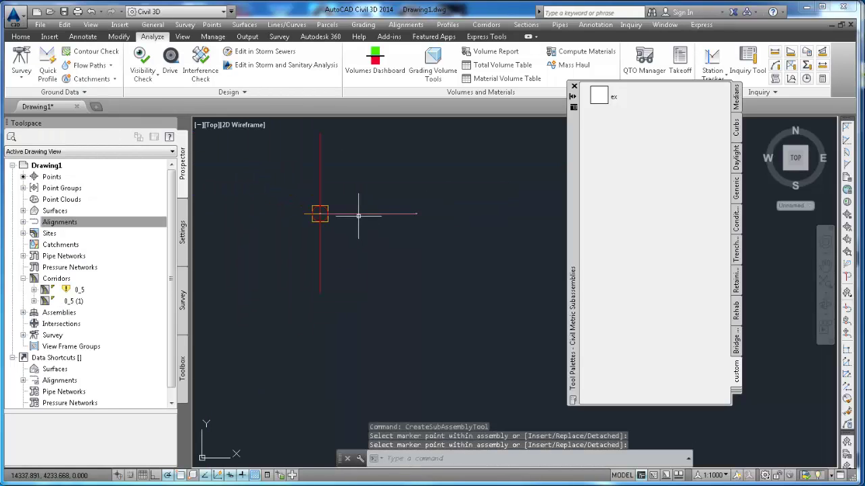
click(356, 213)
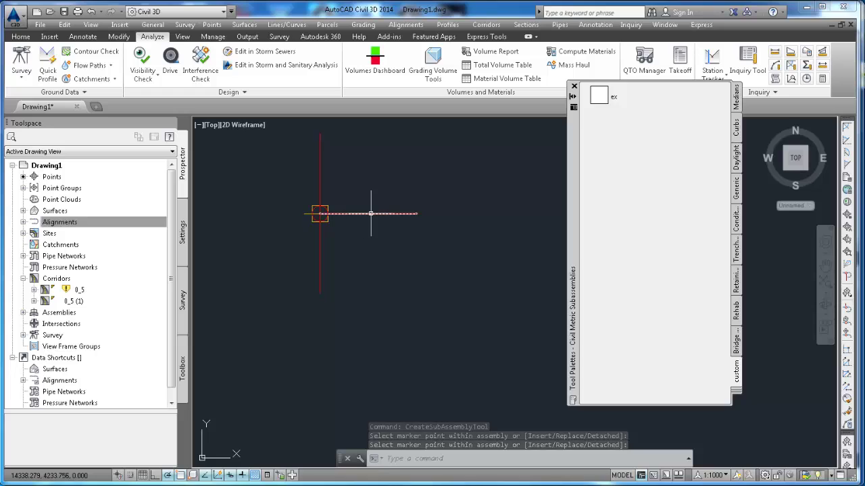
middle_drag(341, 191, 409, 219)
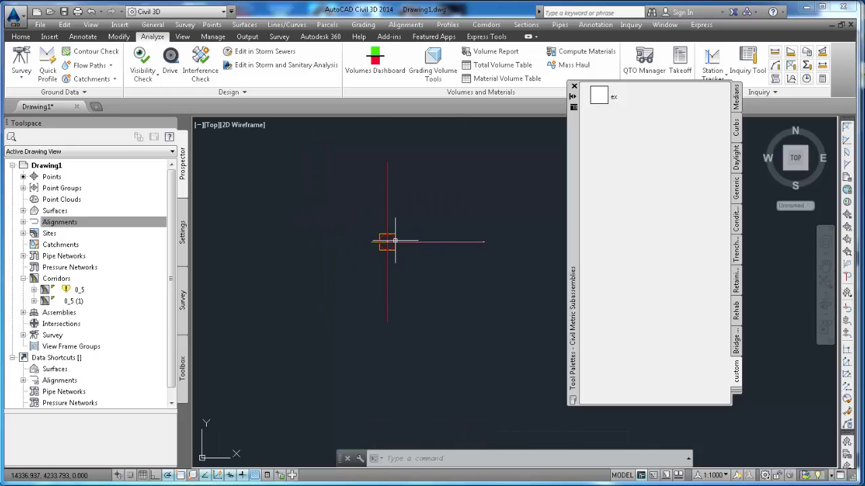
scroll(385, 201, down, 4)
scroll(395, 218, down, 4)
middle_drag(386, 250, 405, 250)
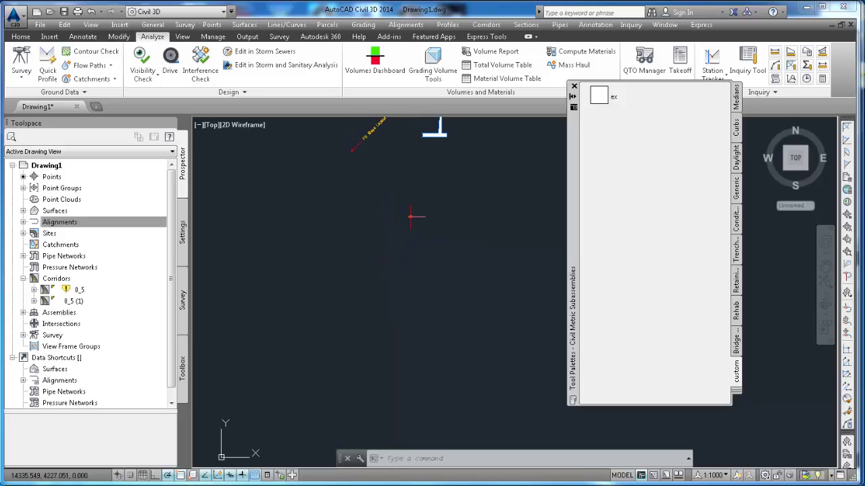
scroll(405, 250, up, 2)
scroll(415, 194, up, 2)
scroll(414, 185, up, 4)
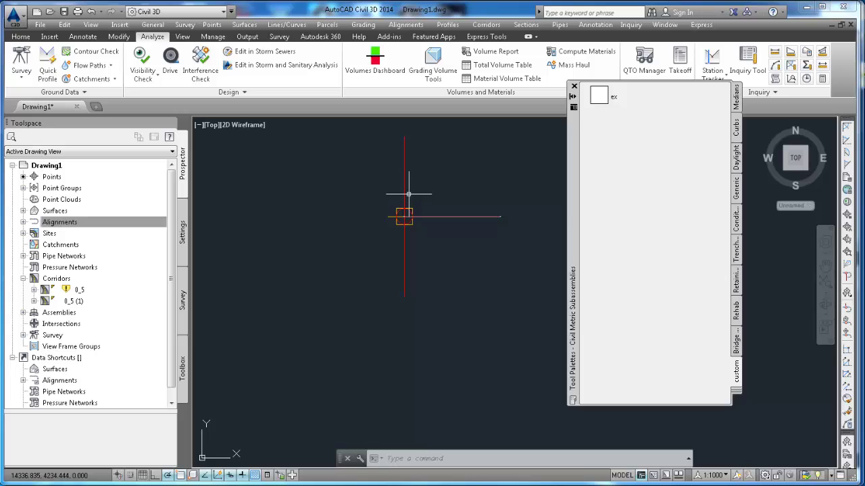
middle_drag(420, 212, 388, 222)
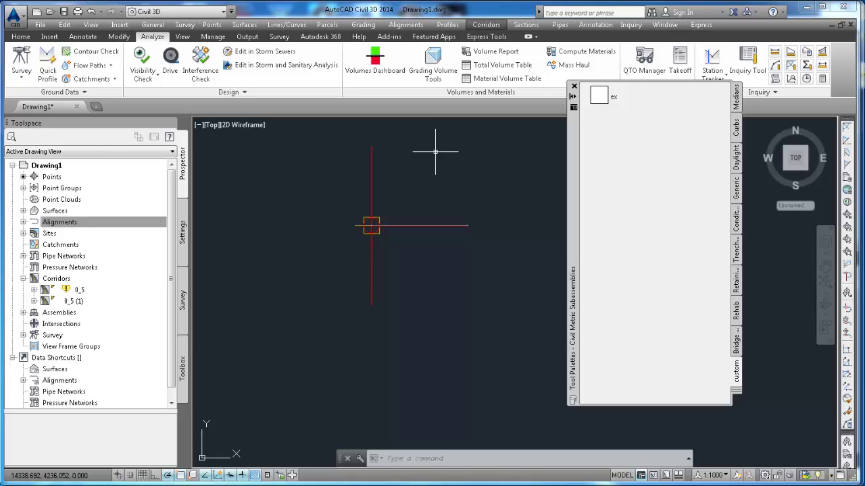
Step: Create a corridor named ex from alignment bl, profile Layout (4) and assembly ex, keeping the default baseline and region parameters
click(486, 24)
click(508, 109)
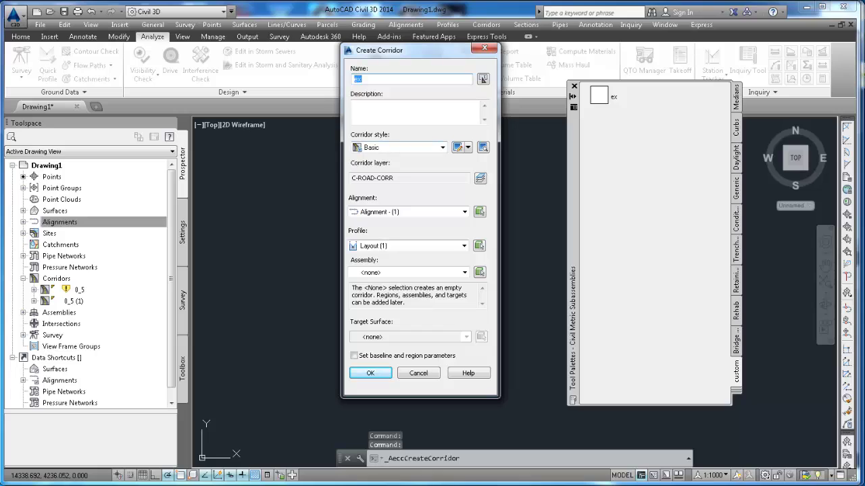
click(464, 212)
click(398, 242)
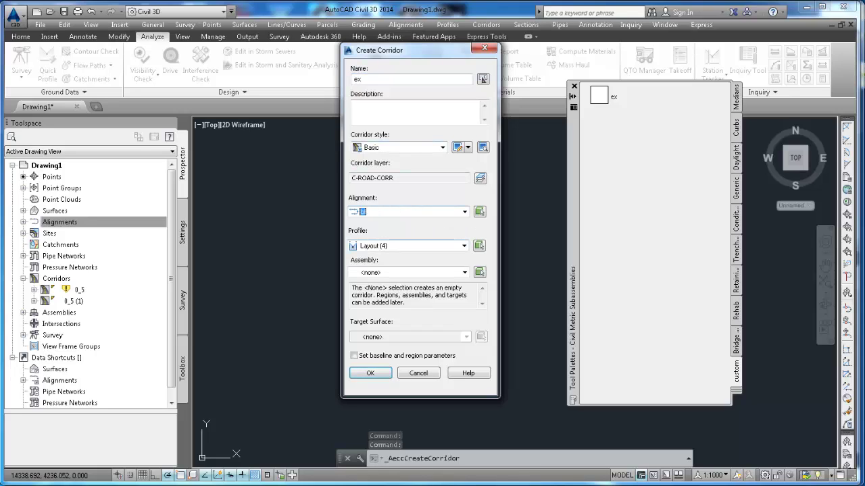
click(464, 273)
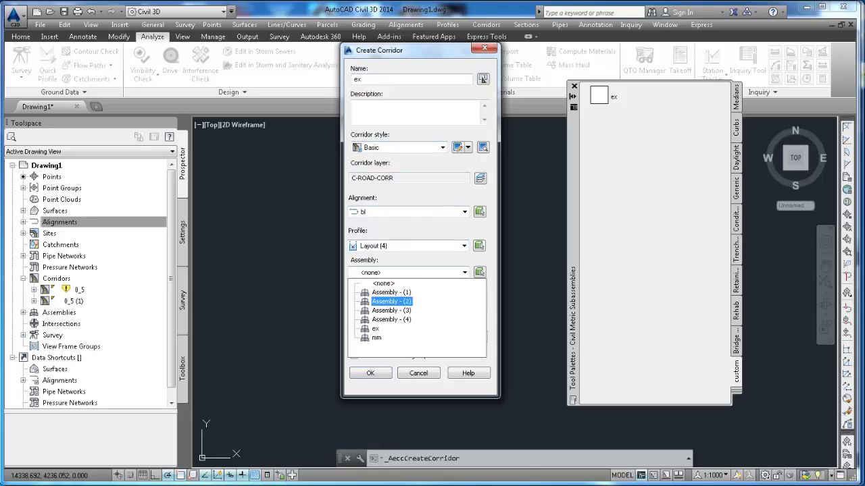
click(376, 328)
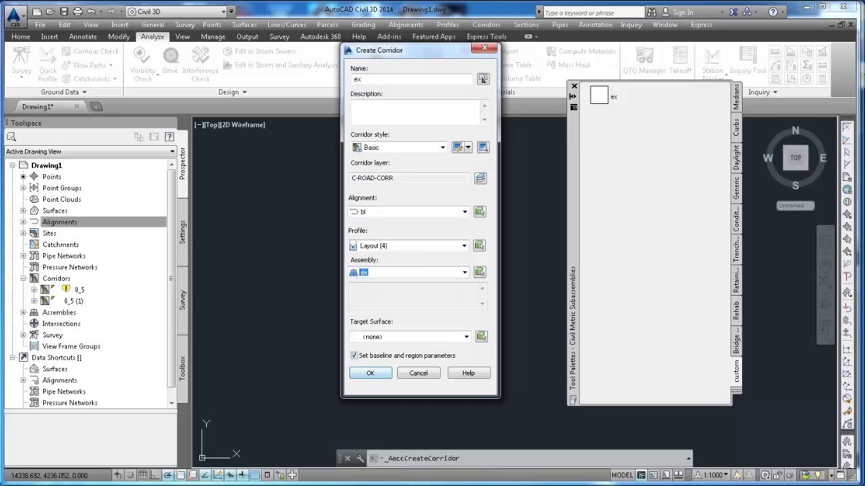
click(466, 336)
click(385, 366)
click(370, 373)
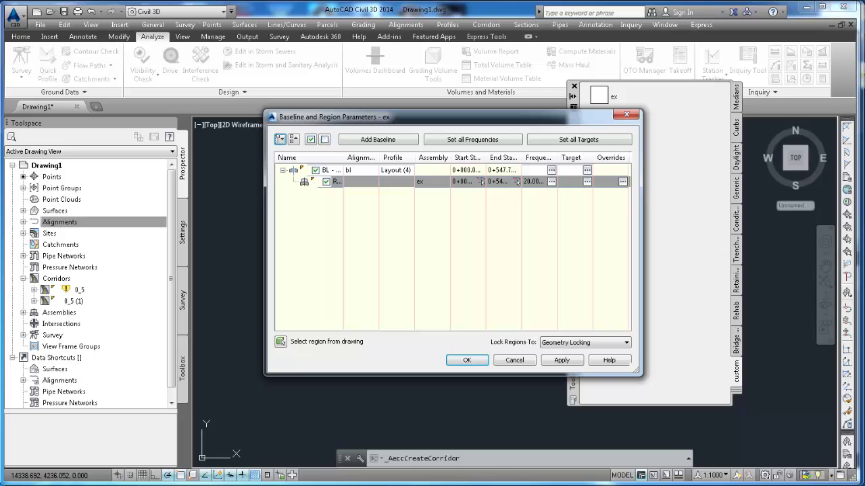
click(467, 360)
click(388, 272)
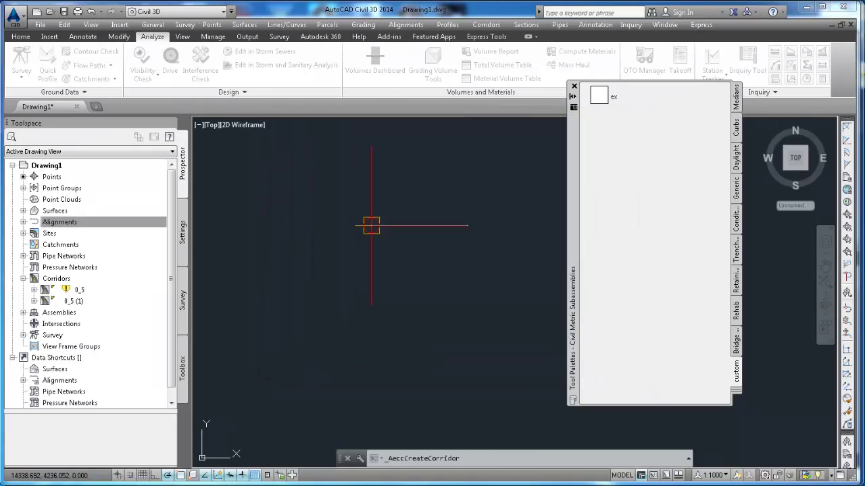
scroll(368, 300, down, 20)
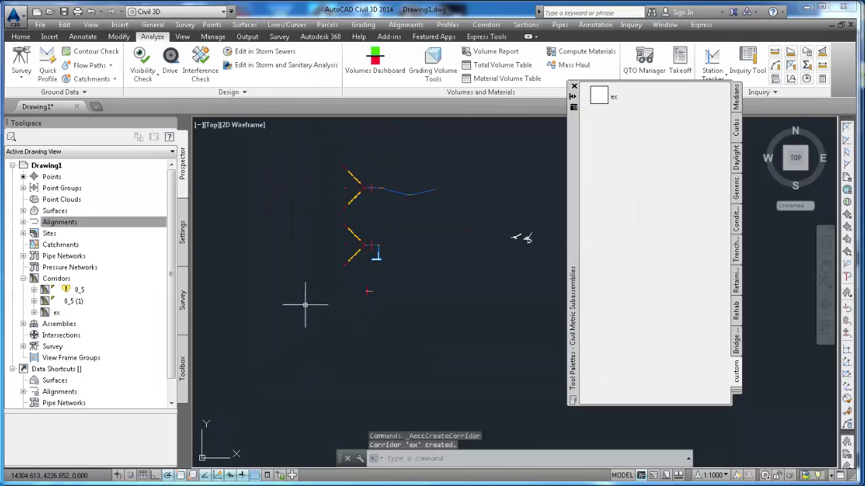
Step: Create a sample line group along alignment bl, sampling only Surface1 and corridor ex, with ex shown in the All Codes style
scroll(385, 229, up, 5)
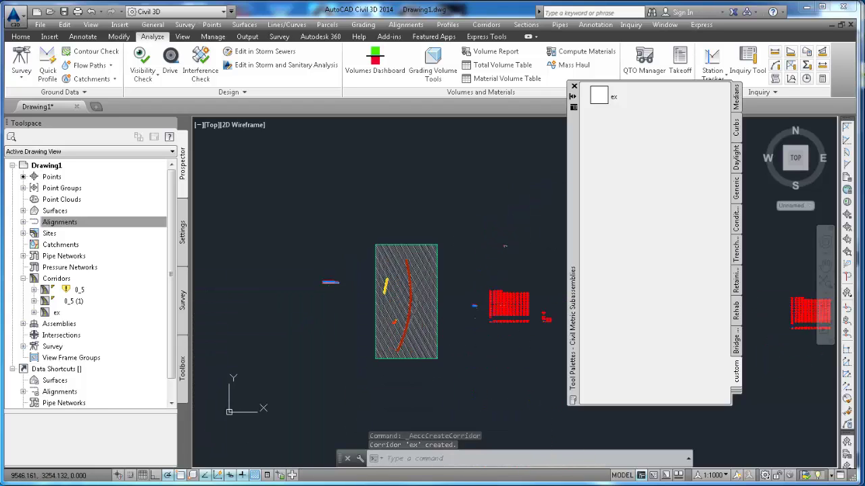
scroll(385, 222, up, 6)
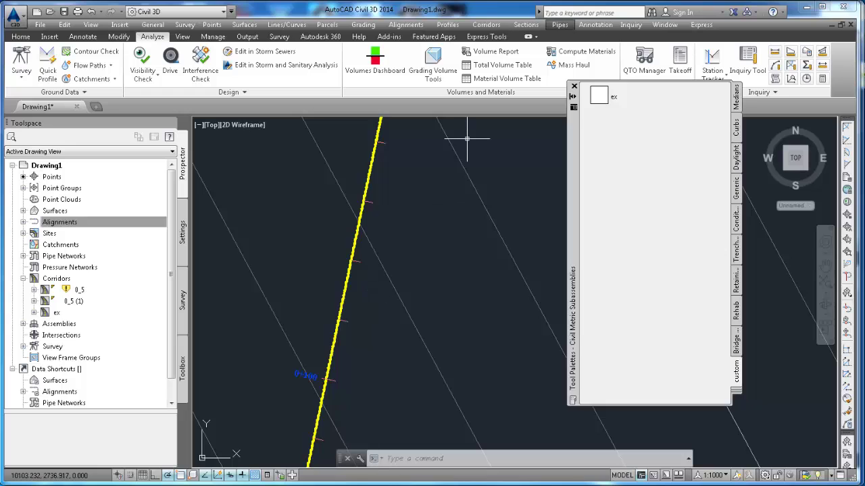
click(525, 24)
click(558, 38)
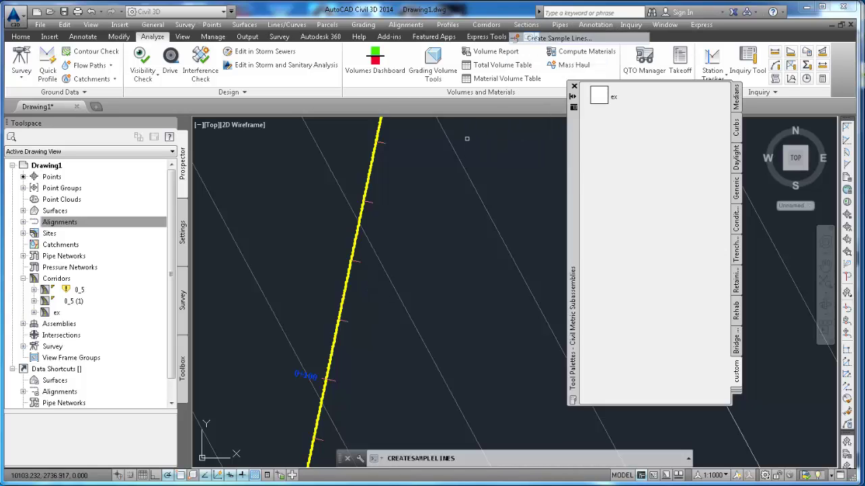
click(344, 294)
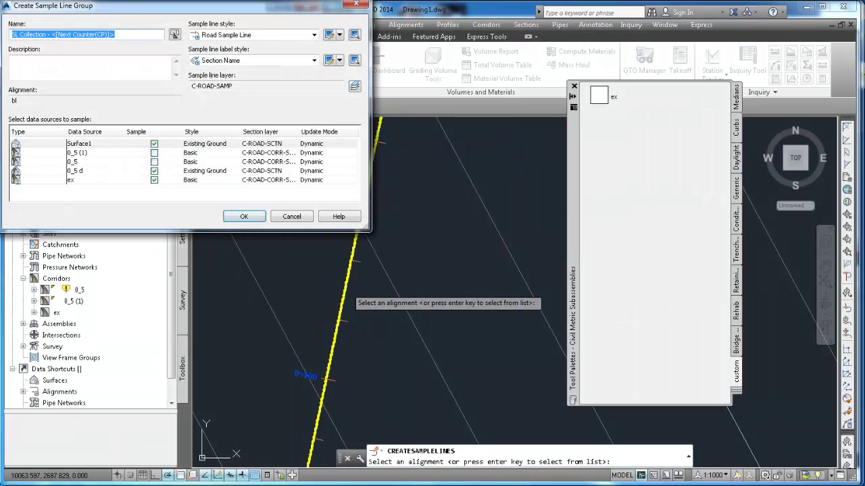
click(154, 179)
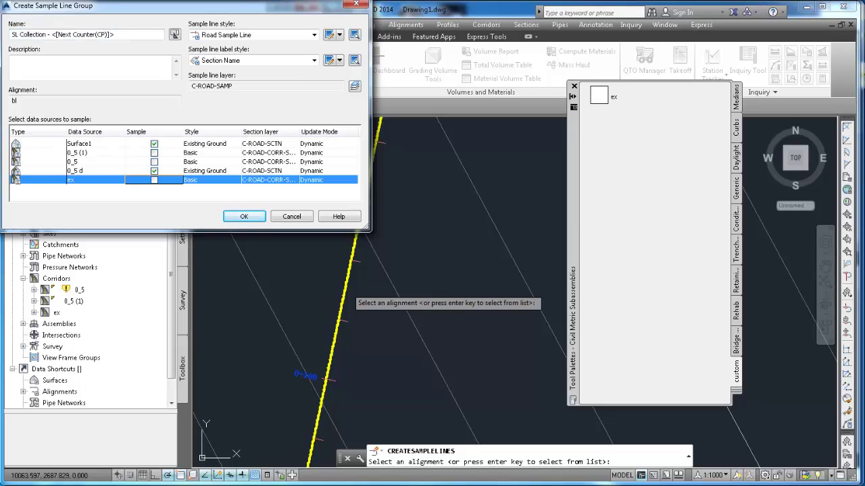
click(154, 171)
click(154, 180)
click(475, 239)
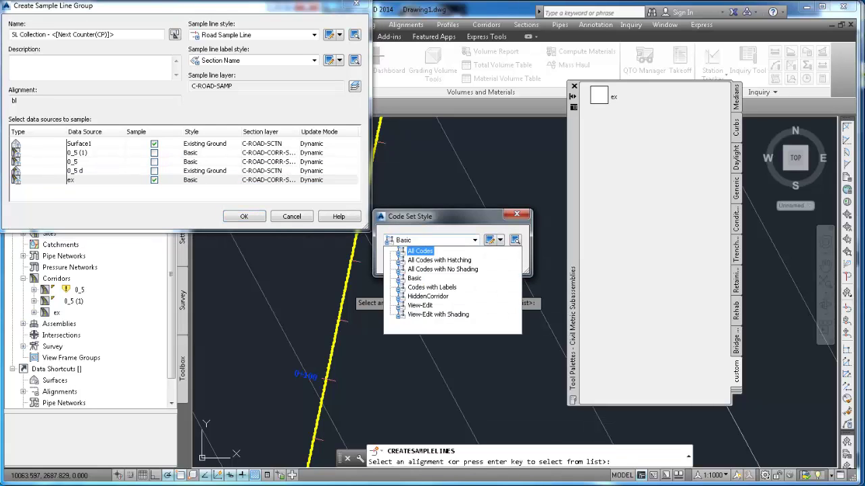
click(419, 252)
click(405, 261)
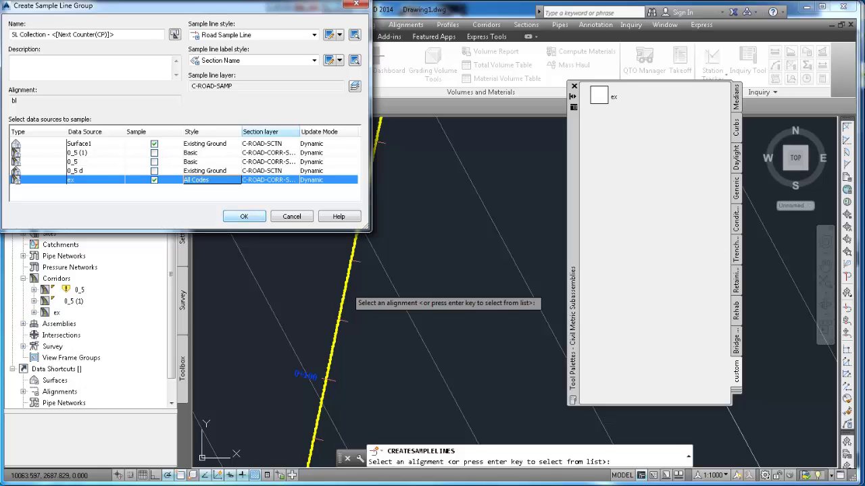
click(244, 216)
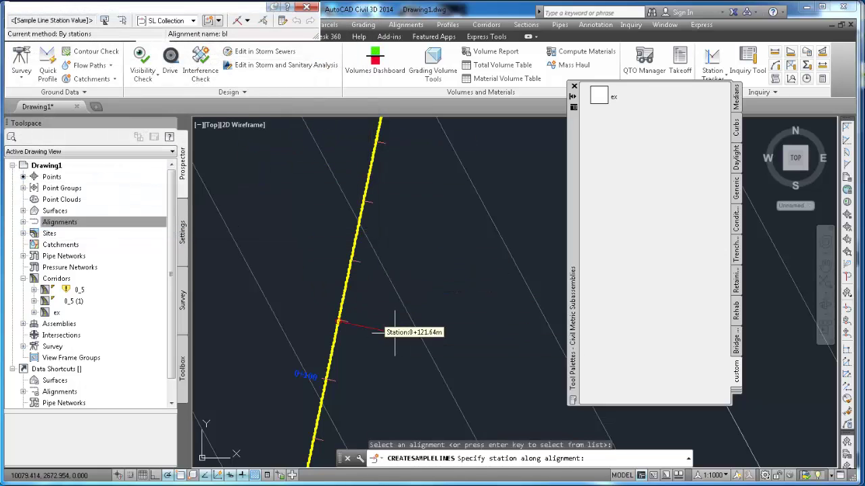
Step: Add a sample line at station 100 with left and right swath widths of 10 m, and finish the sample line command
text(100)
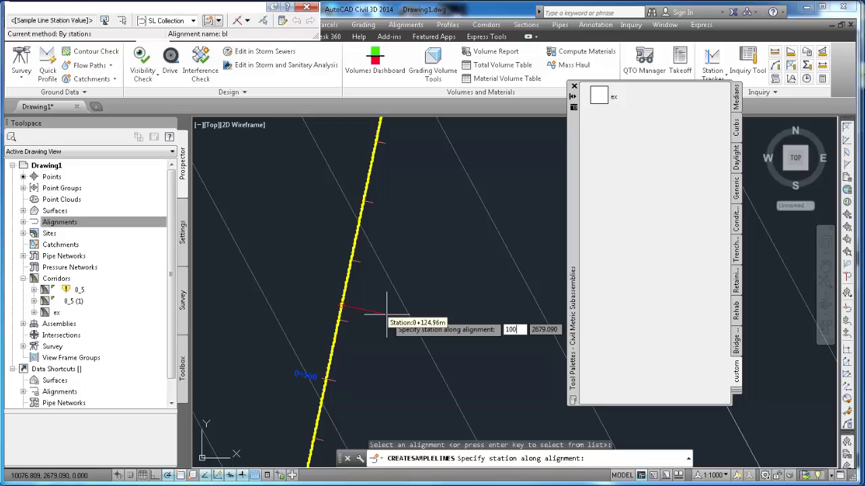
key(Return)
text(10)
key(Return)
text(12)
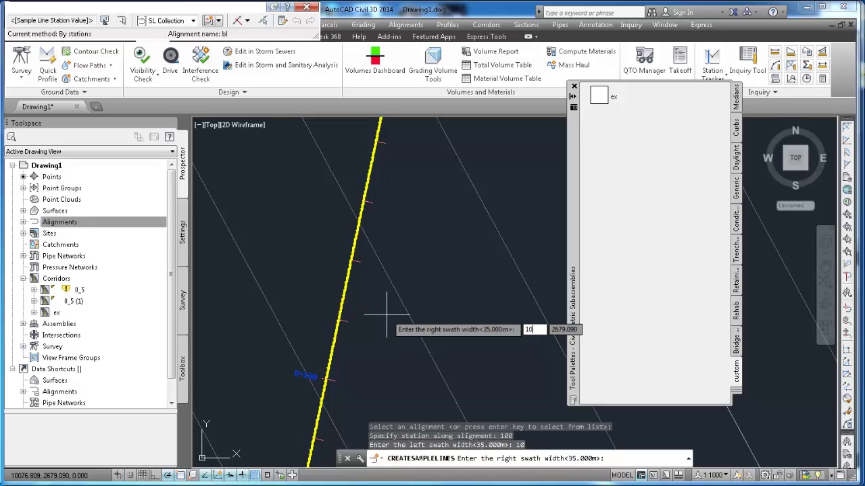
key(Return)
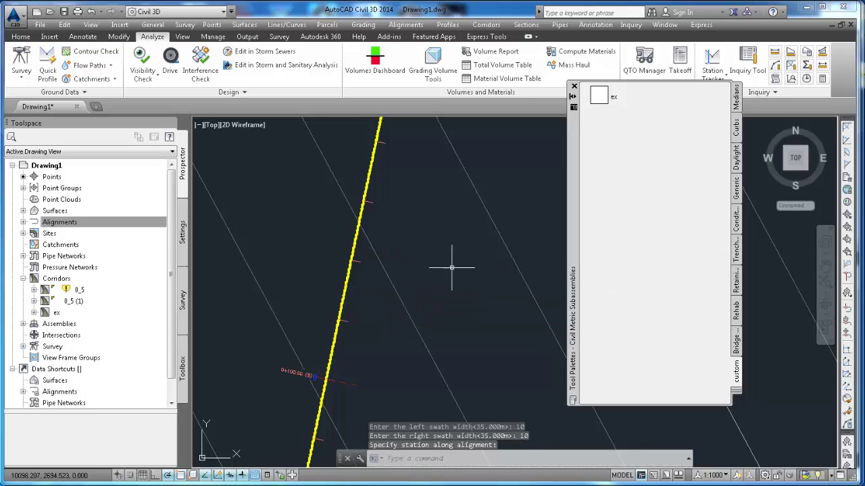
Step: Set up a section view for the 0+100.00 sample line of alignment bl, keeping the default ranges, display options and me1000 band set
scroll(451, 268, down, 10)
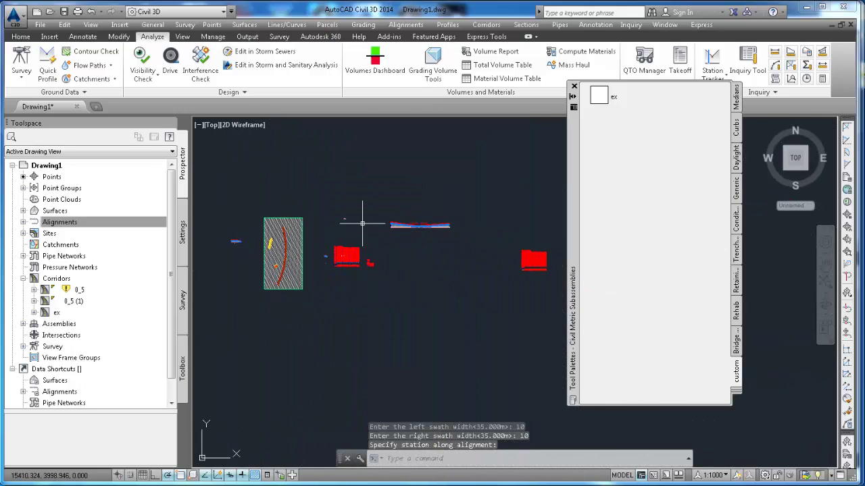
scroll(362, 223, up, 10)
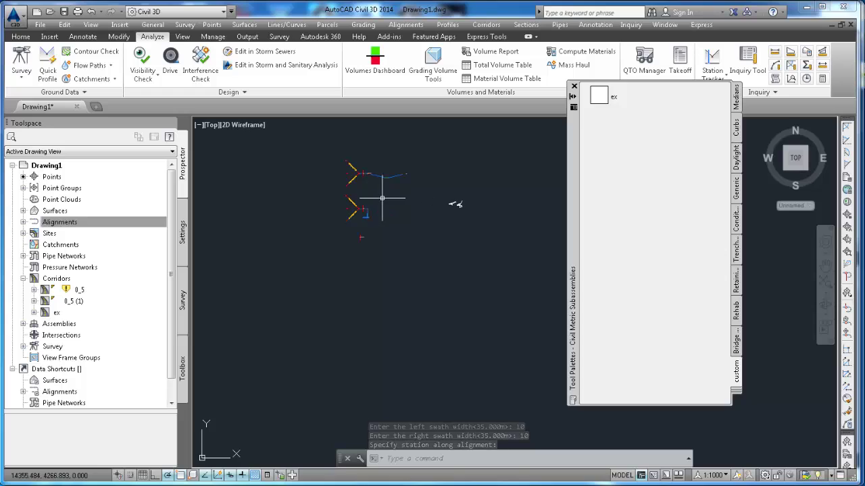
scroll(382, 198, up, 2)
middle_drag(374, 255, 389, 225)
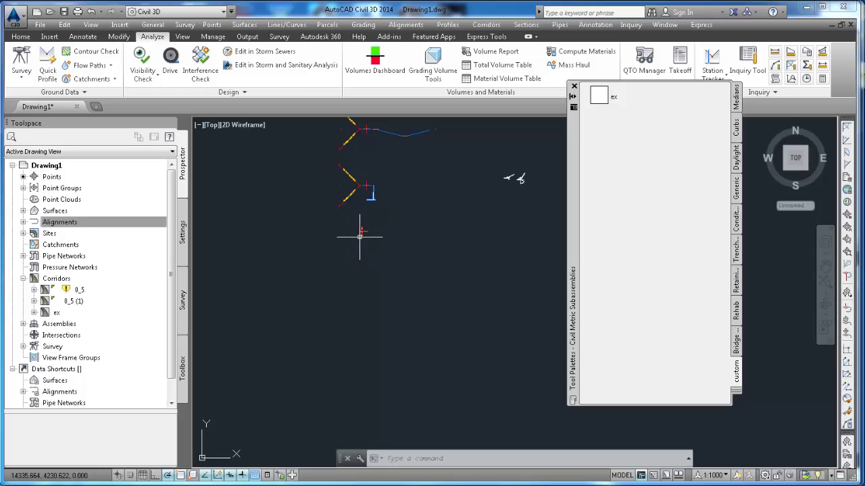
scroll(364, 228, down, 4)
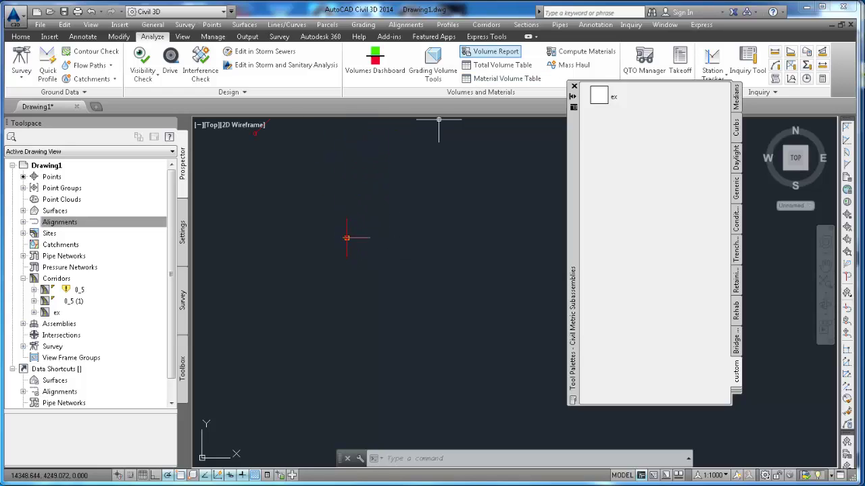
click(485, 24)
mouse_move(526, 24)
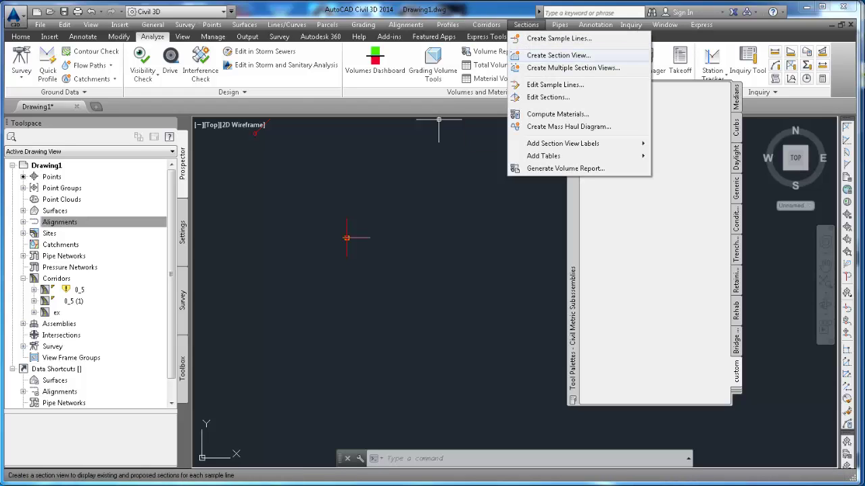
click(558, 55)
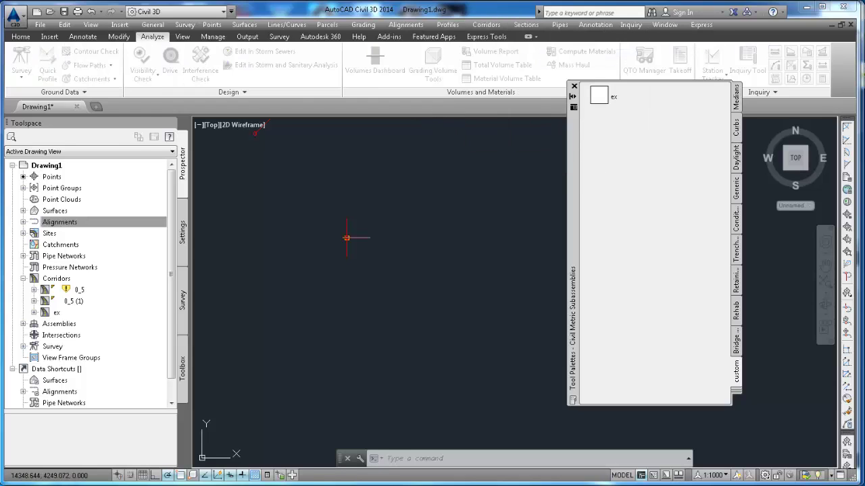
click(422, 148)
click(368, 168)
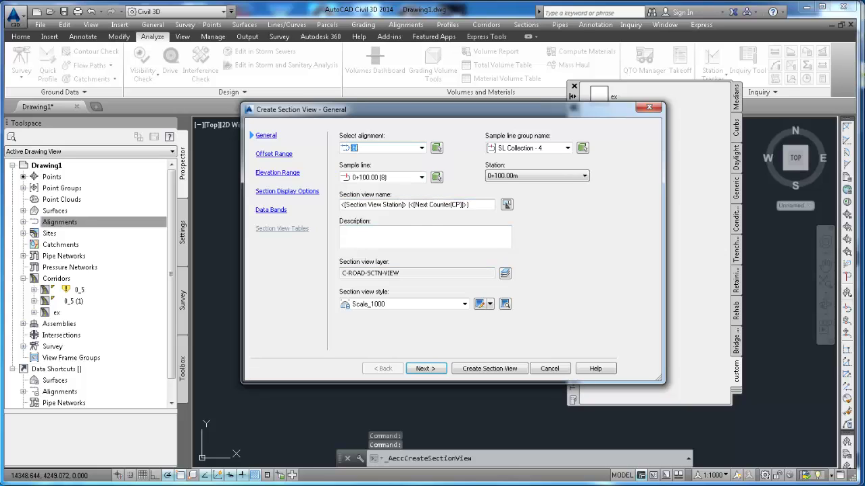
click(426, 369)
click(426, 368)
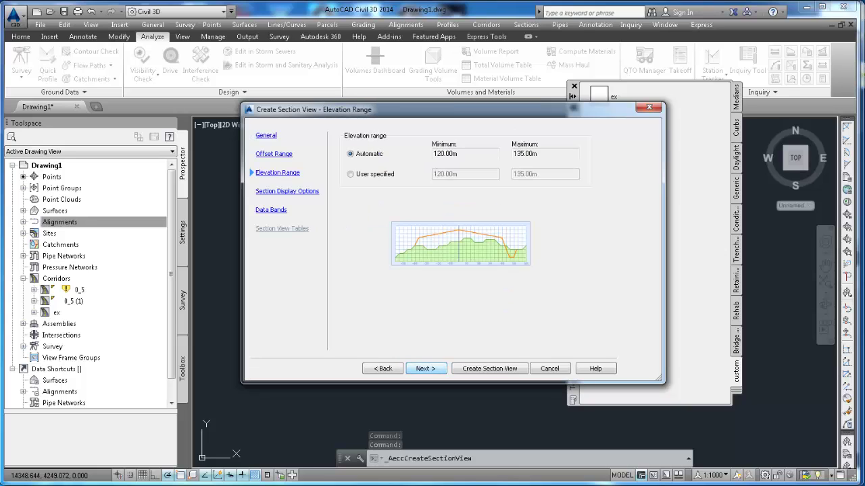
click(426, 368)
click(425, 368)
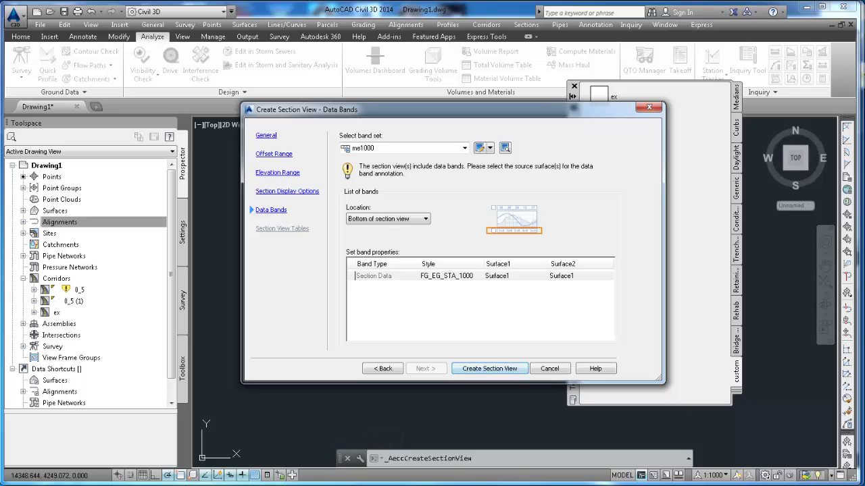
click(489, 368)
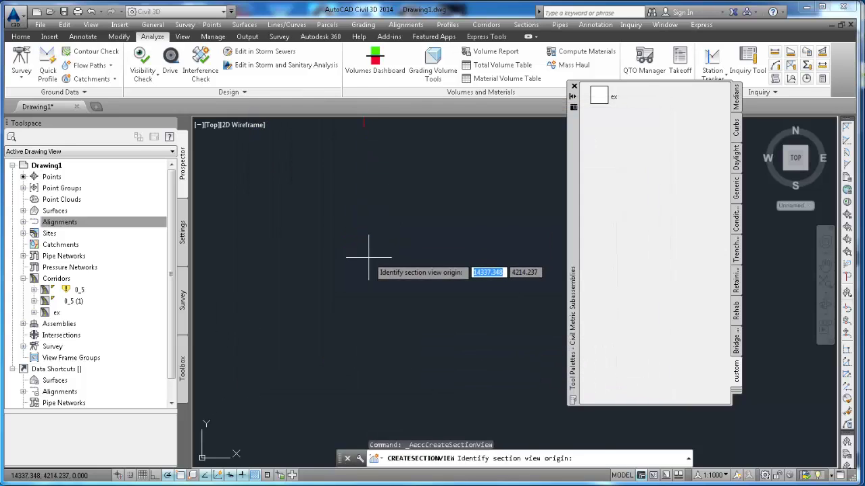
Step: Place the section view below the ex assembly and examine the corridor link's Roadway mode geometry in it
click(362, 279)
scroll(358, 250, up, 8)
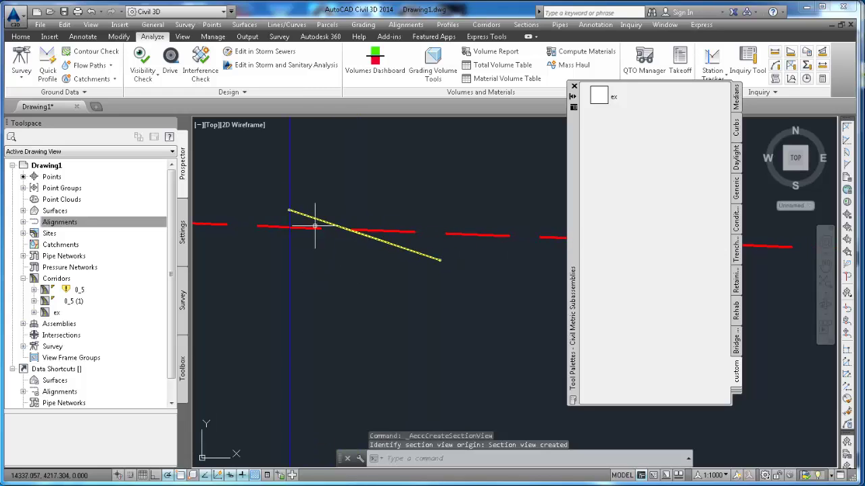
scroll(373, 283, down, 6)
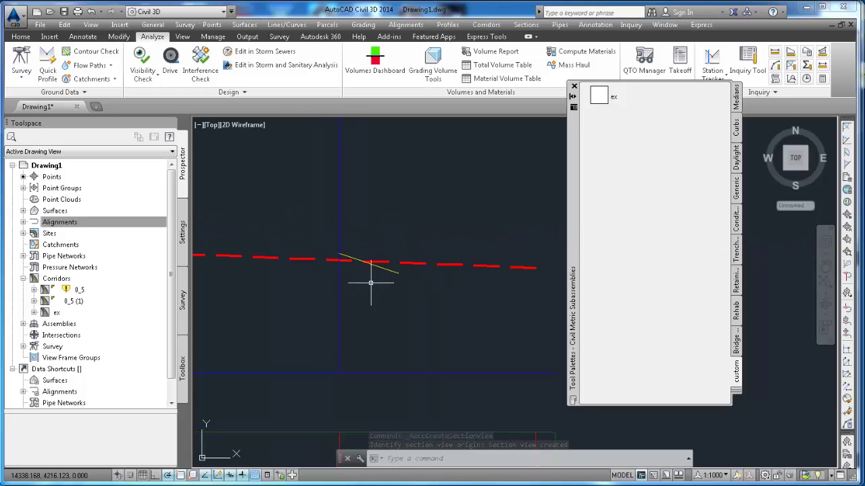